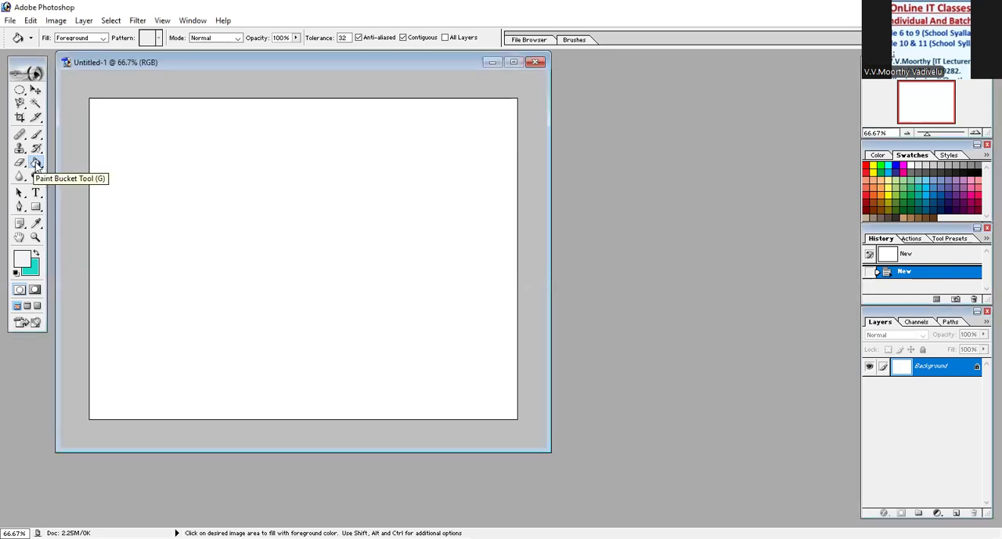
- Draw a rectangular selection covering most of the blank canvas with the Rectangular Marquee tool, leaving a margin on all sides
{"action": "left_click", "coordinate": [35, 163]}
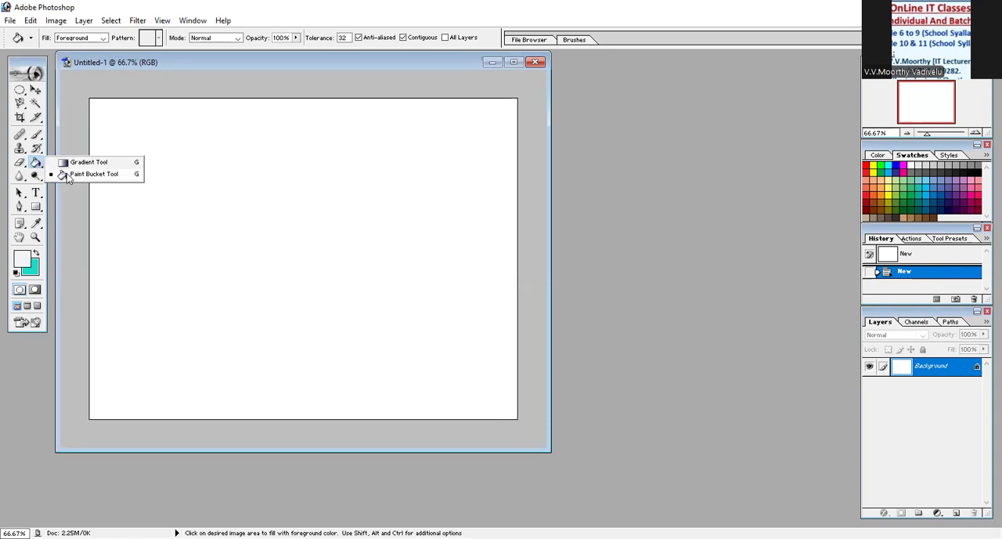
{"action": "left_click", "coordinate": [243, 59]}
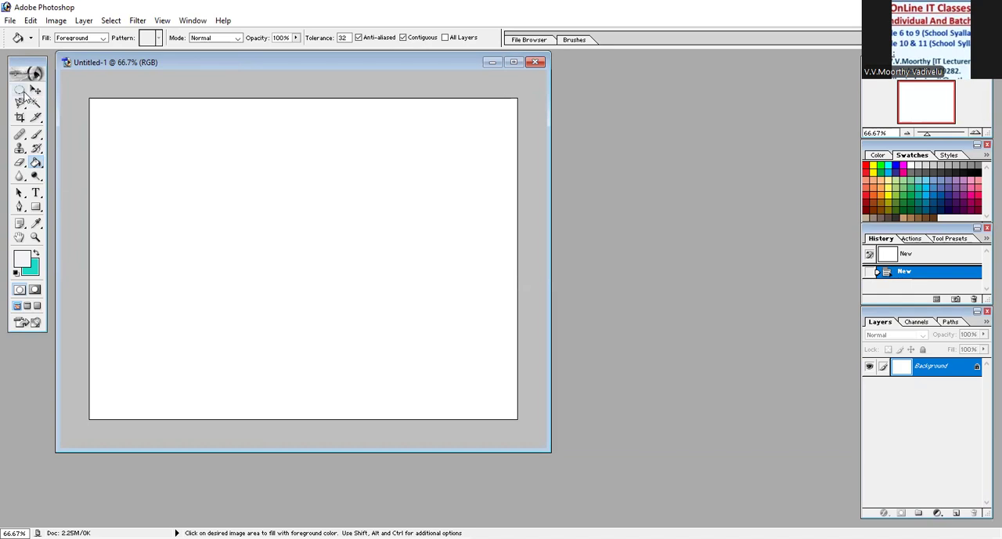
{"action": "left_click", "coordinate": [22, 91]}
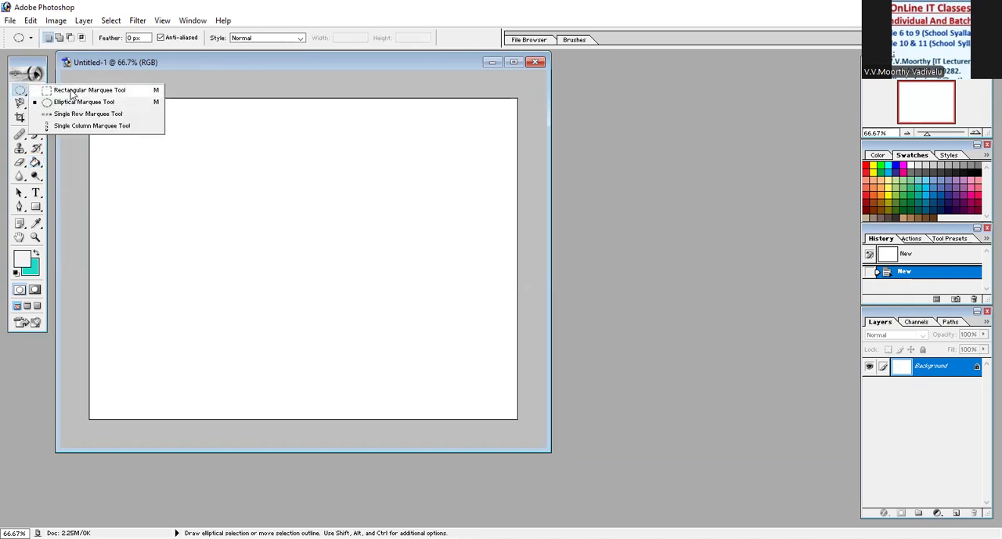
{"action": "left_click", "coordinate": [73, 91]}
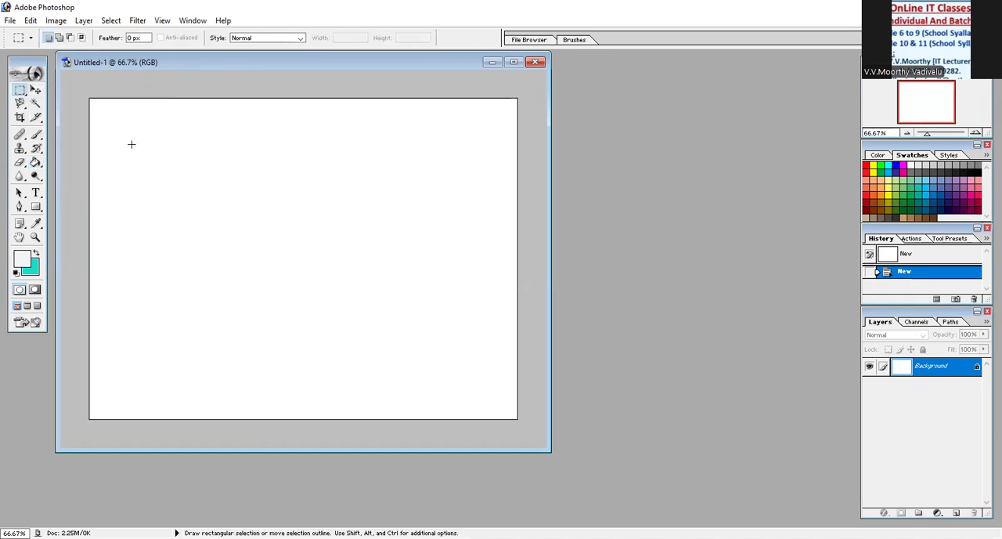
{"action": "left_click_drag", "start_coordinate": [139, 169], "coordinate": [478, 384]}
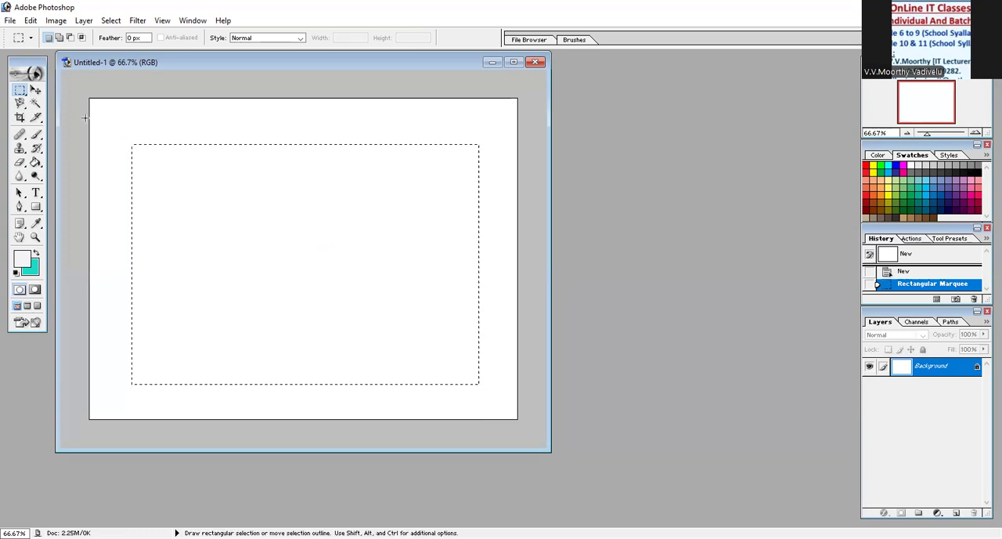
- Fill the rectangular selection repeatedly with near-white to turquoise linear gradients in different directions, ending with a diagonal from its upper-left area
{"action": "left_click", "coordinate": [35, 163]}
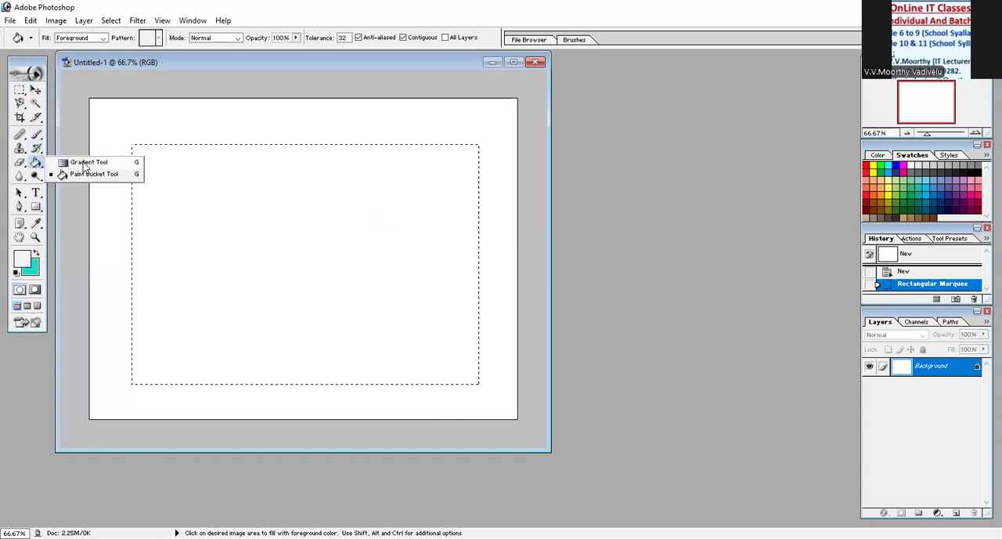
{"action": "left_click", "coordinate": [85, 163]}
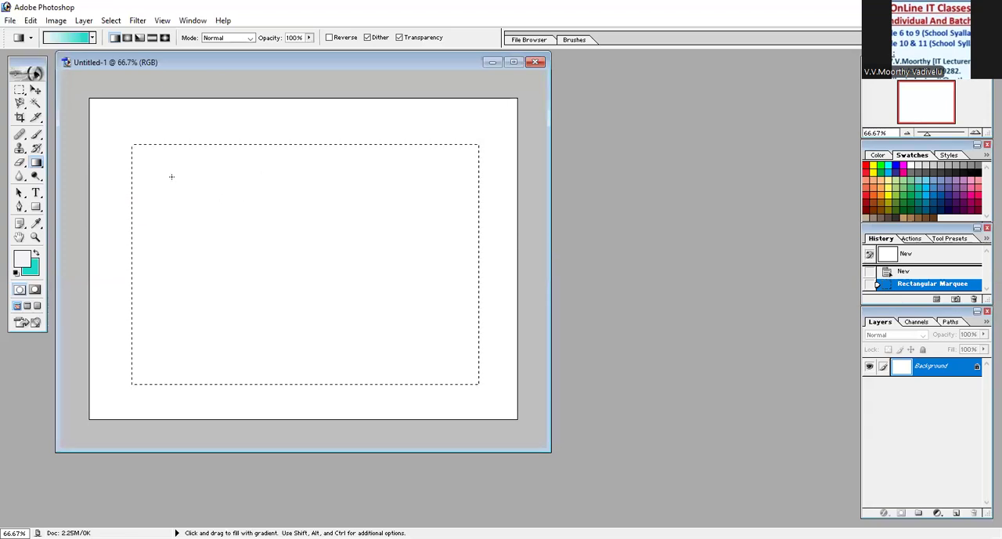
{"action": "left_click_drag", "start_coordinate": [409, 323], "coordinate": [409, 321]}
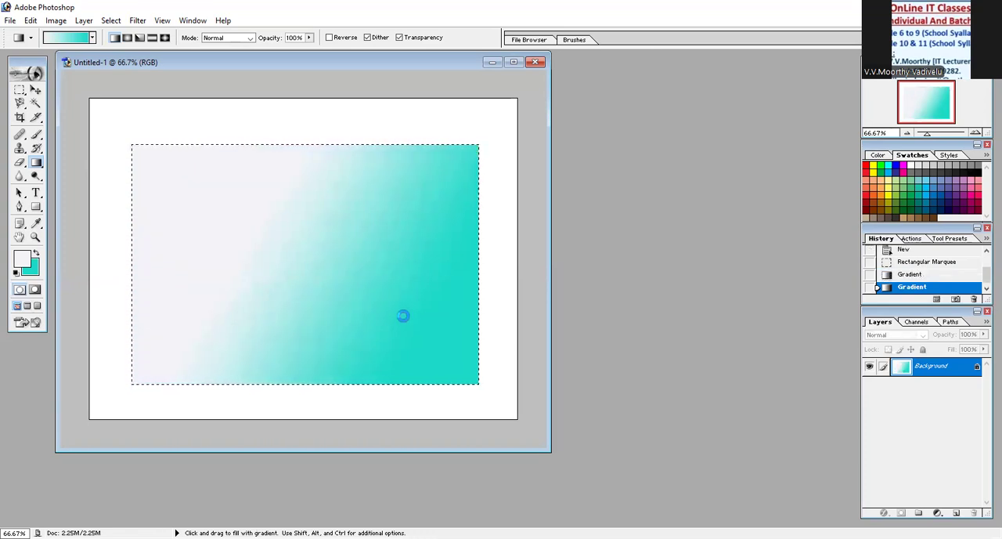
{"action": "left_click_drag", "start_coordinate": [297, 253], "coordinate": [295, 252]}
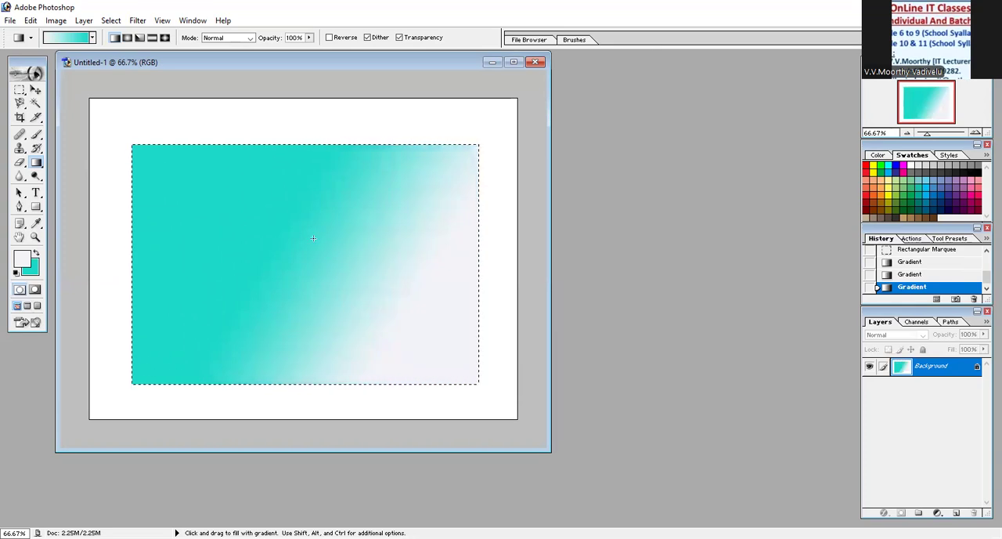
{"action": "left_click_drag", "start_coordinate": [392, 278], "coordinate": [393, 280]}
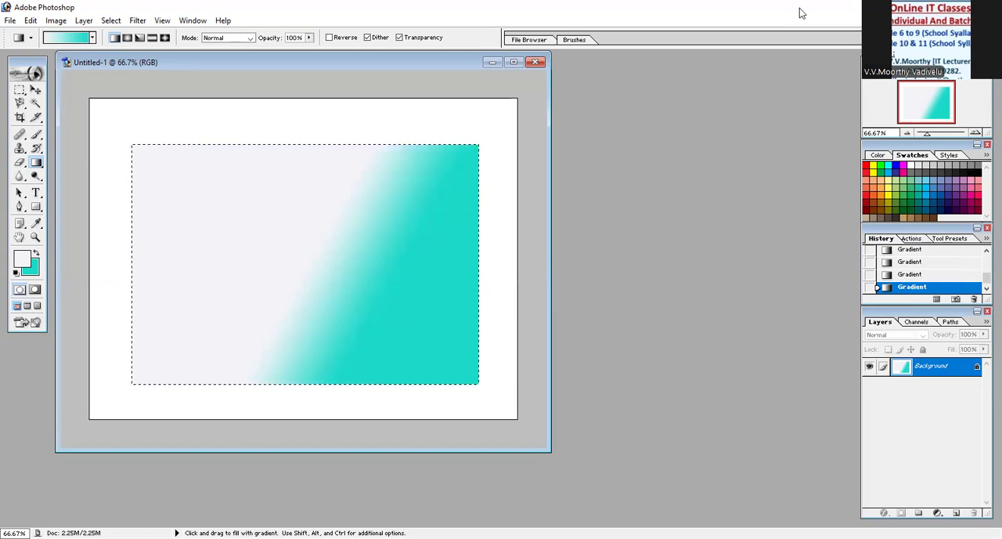
{"action": "left_click", "coordinate": [878, 157]}
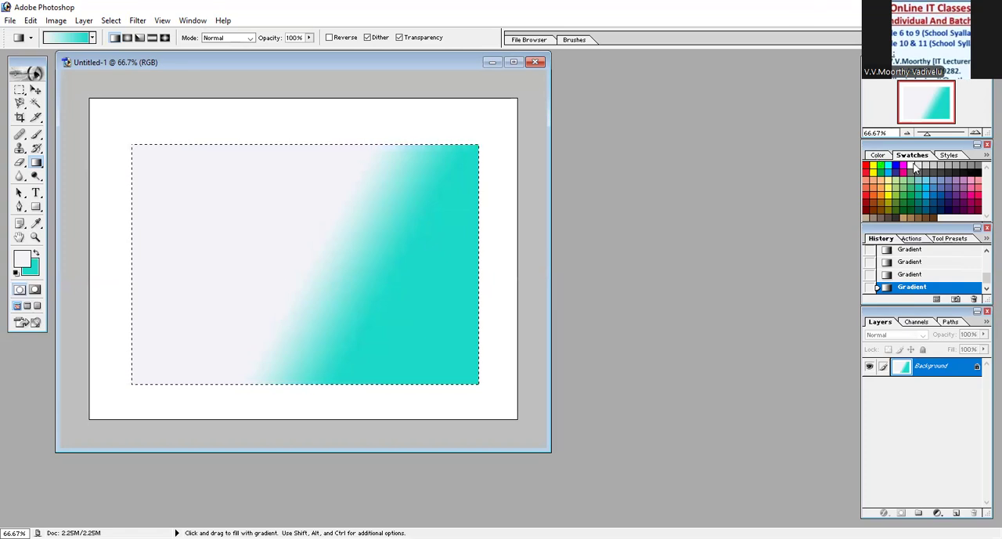
{"action": "left_click", "coordinate": [948, 156]}
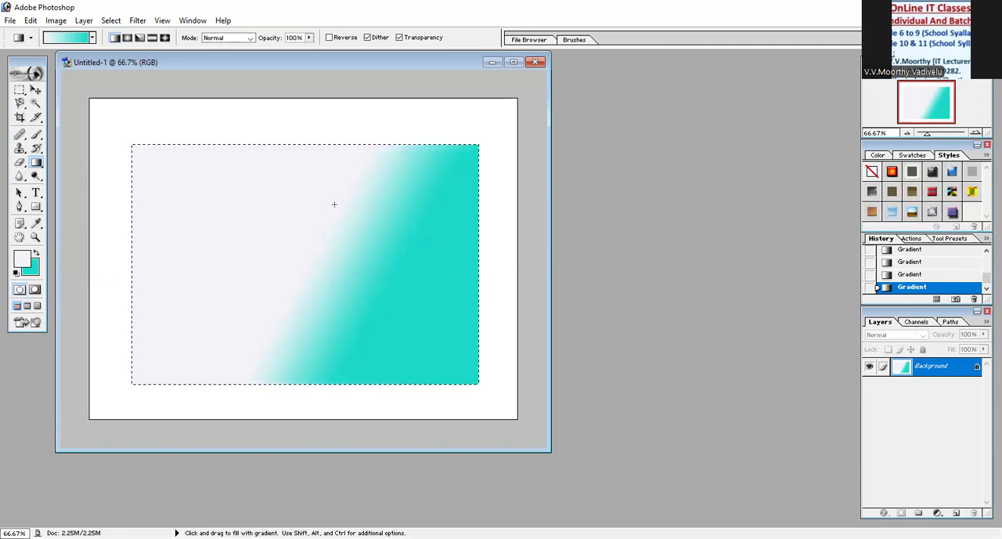
{"action": "left_click_drag", "start_coordinate": [182, 190], "coordinate": [382, 318]}
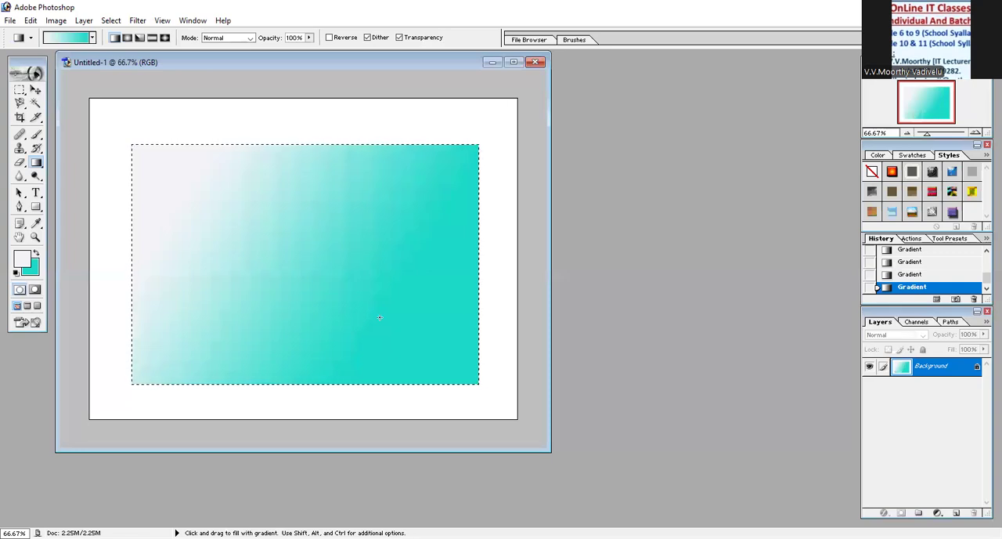
- Set the foreground colour to purple BE2AD4 and fill the selection with a diagonal purple-to-turquoise gradient
{"action": "left_click", "coordinate": [912, 156]}
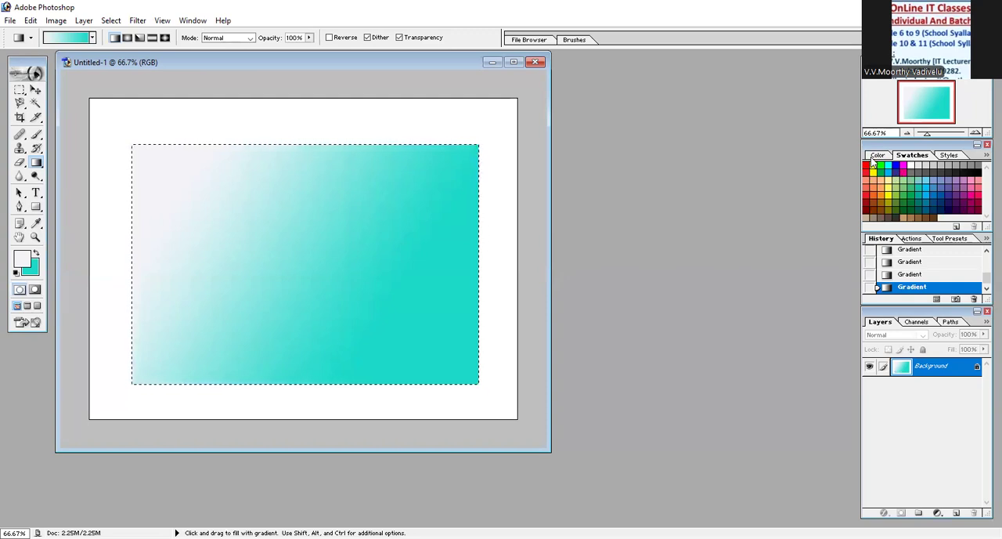
{"action": "left_click", "coordinate": [878, 155]}
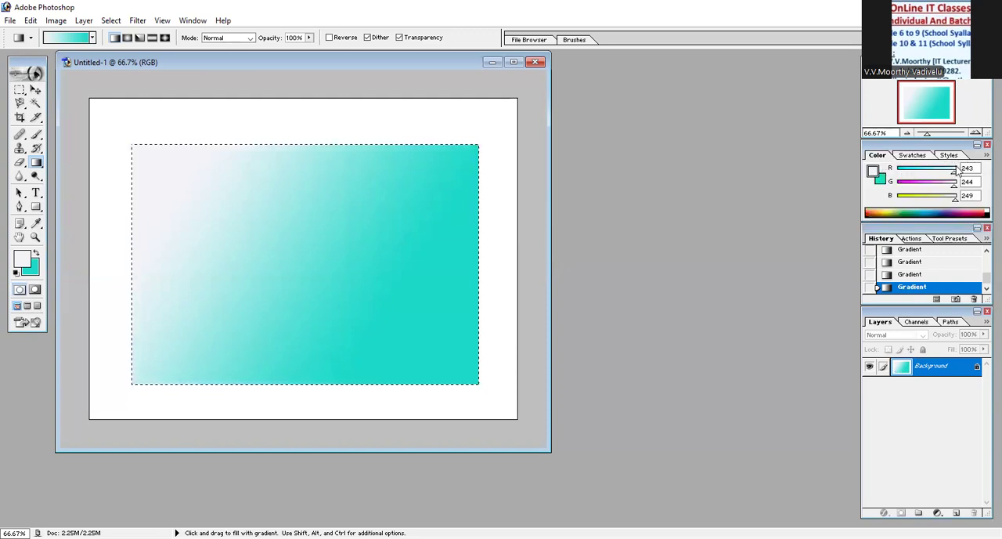
{"action": "left_click_drag", "start_coordinate": [955, 171], "coordinate": [915, 176]}
{"action": "left_click", "coordinate": [874, 172]}
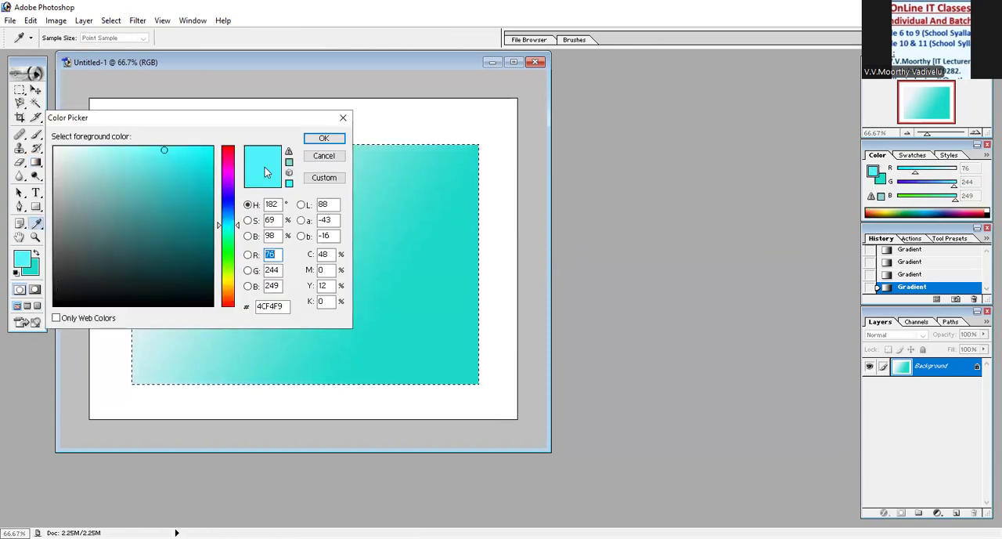
{"action": "left_click", "coordinate": [134, 188]}
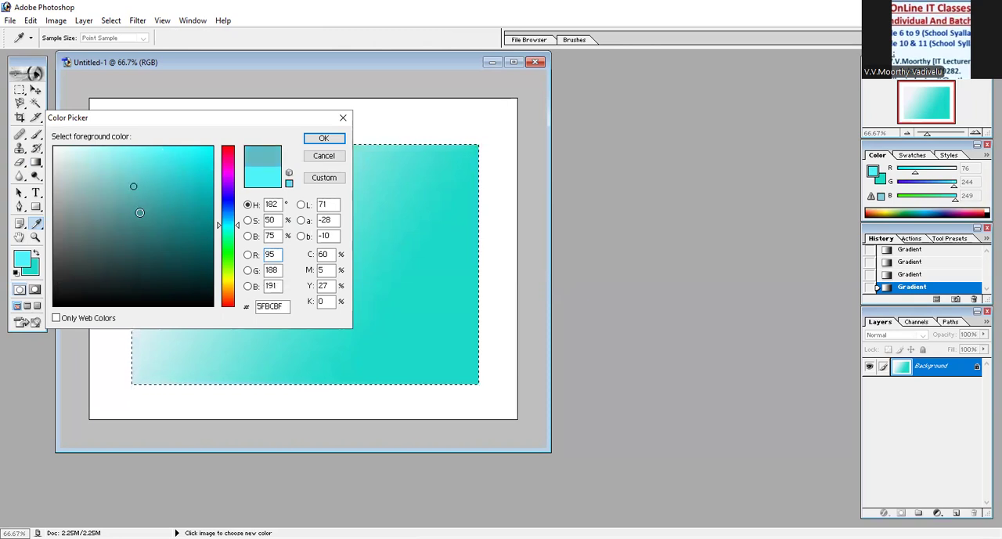
{"action": "left_click", "coordinate": [229, 175]}
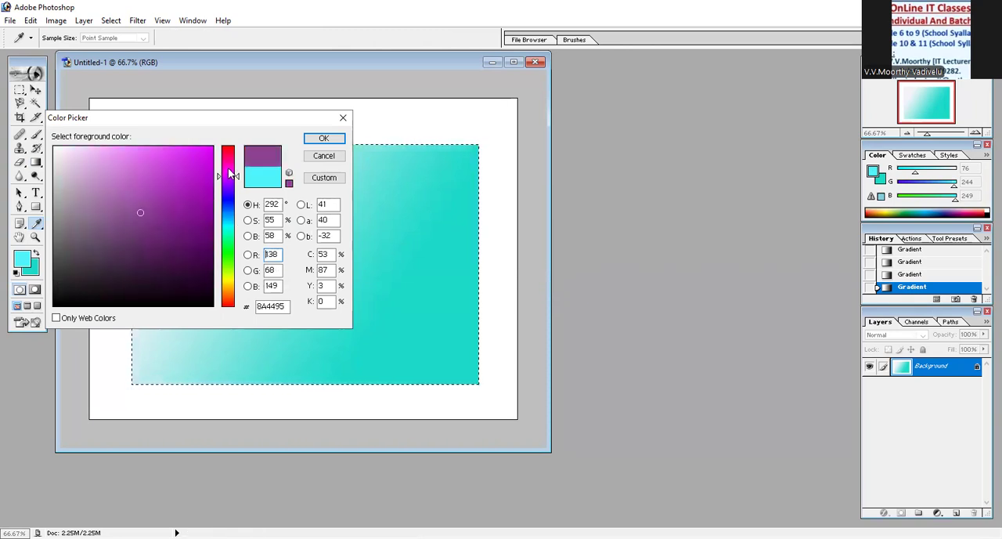
{"action": "left_click", "coordinate": [182, 173]}
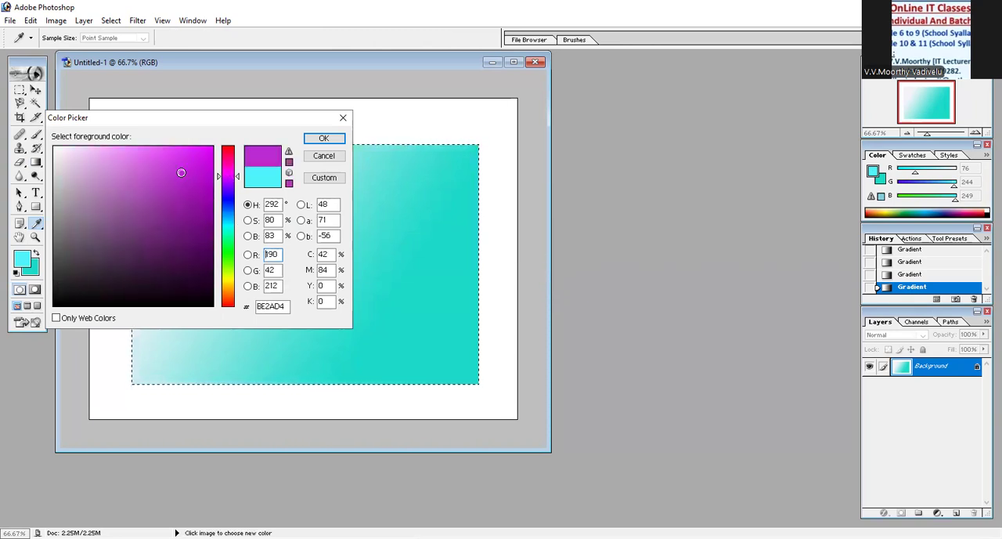
{"action": "left_click", "coordinate": [317, 141]}
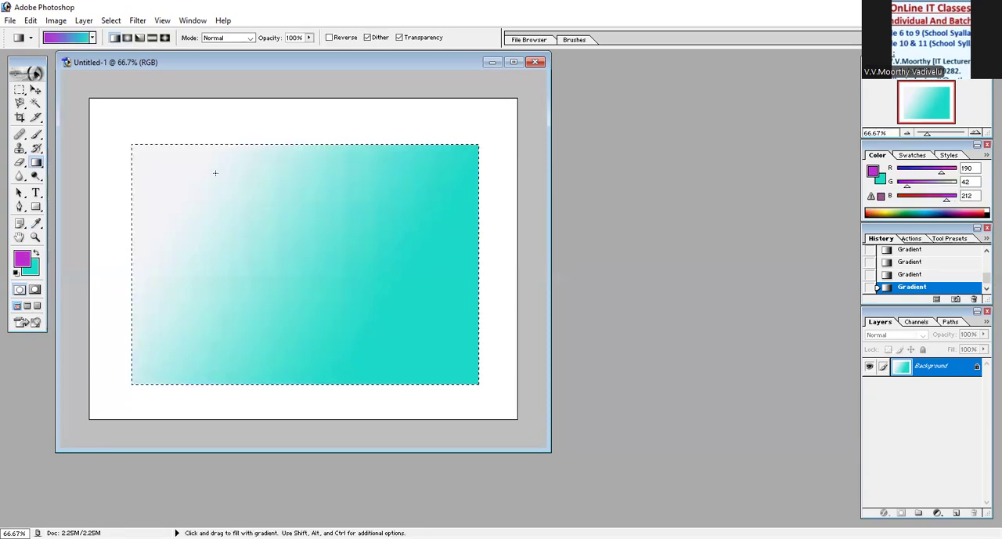
{"action": "left_click_drag", "start_coordinate": [179, 179], "coordinate": [365, 290]}
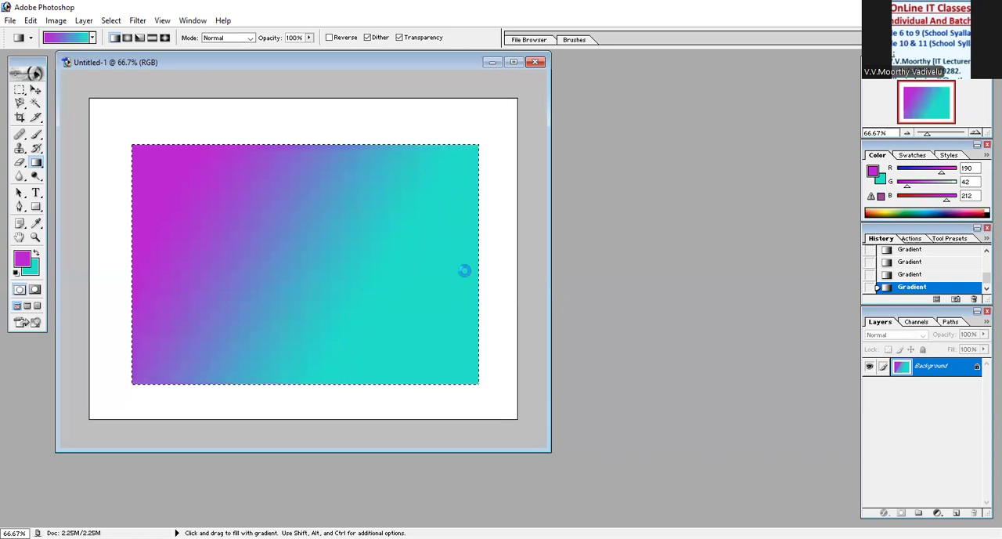
- Set the background colour to blue 1B43DA and fill the selection with a diagonal purple-to-blue gradient
{"action": "double_click", "coordinate": [883, 180]}
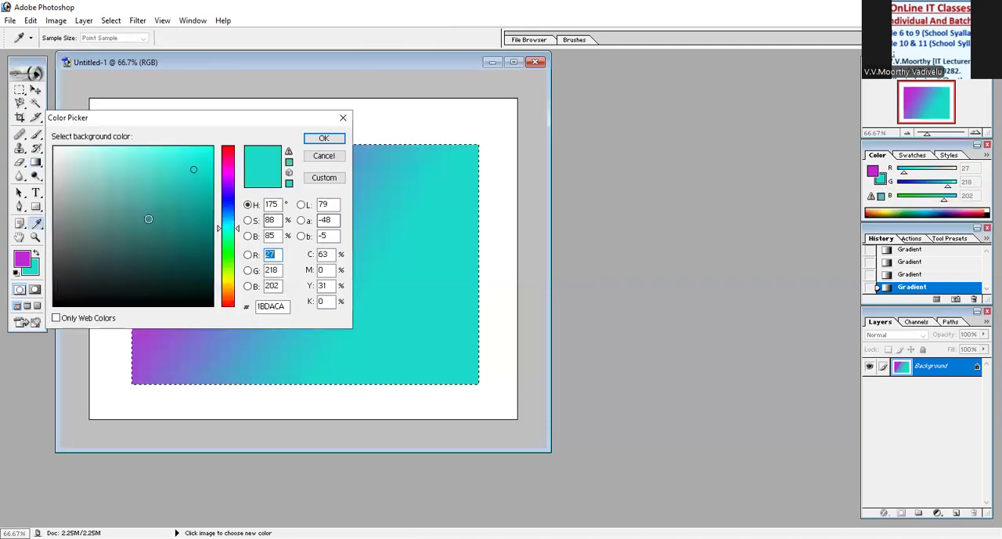
{"action": "left_click", "coordinate": [227, 205]}
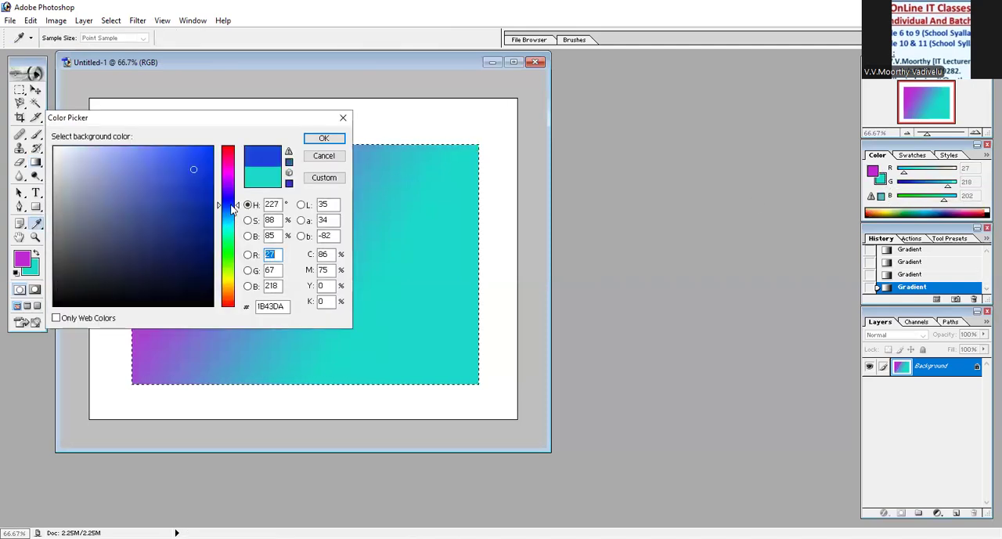
{"action": "left_click", "coordinate": [325, 140]}
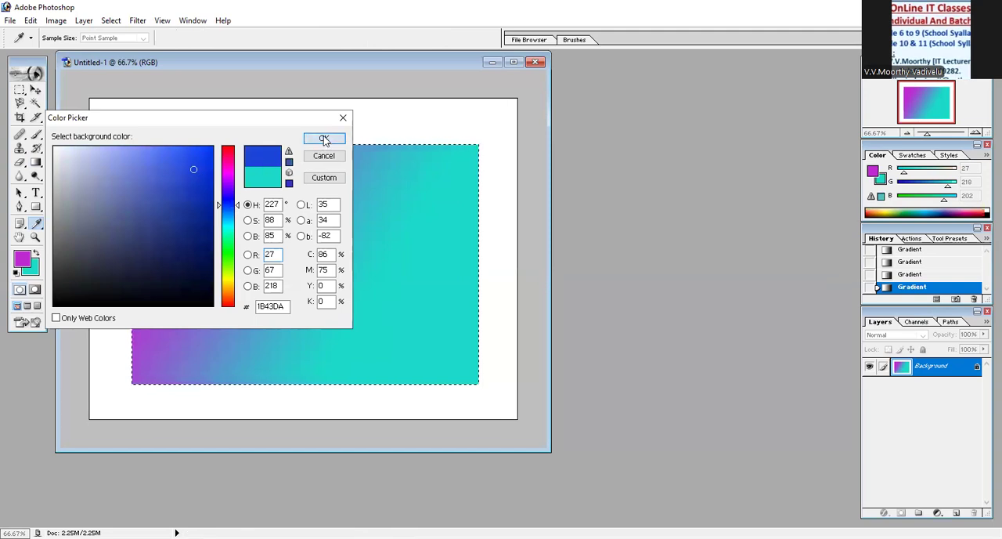
{"action": "left_click_drag", "start_coordinate": [197, 177], "coordinate": [309, 231]}
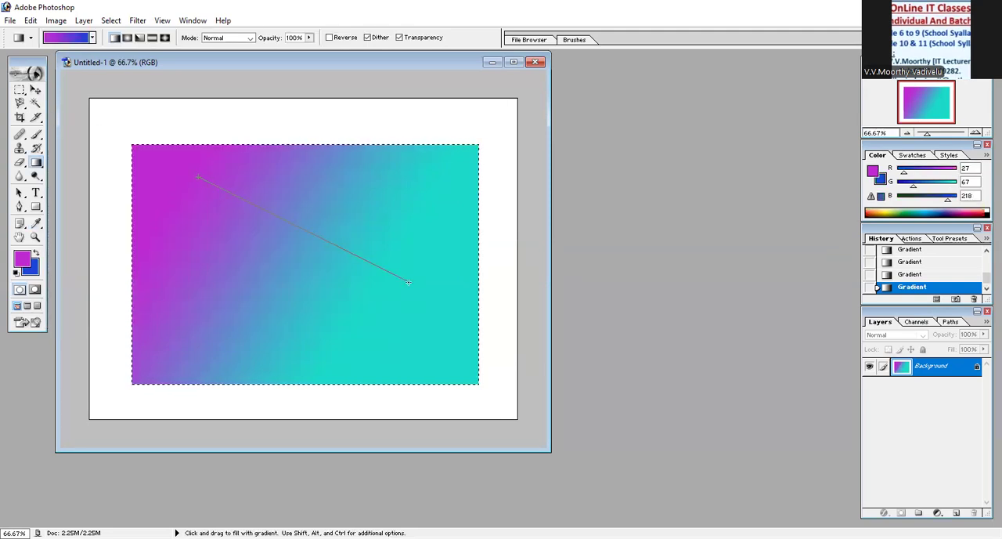
{"action": "left_click_drag", "start_coordinate": [436, 305], "coordinate": [436, 305]}
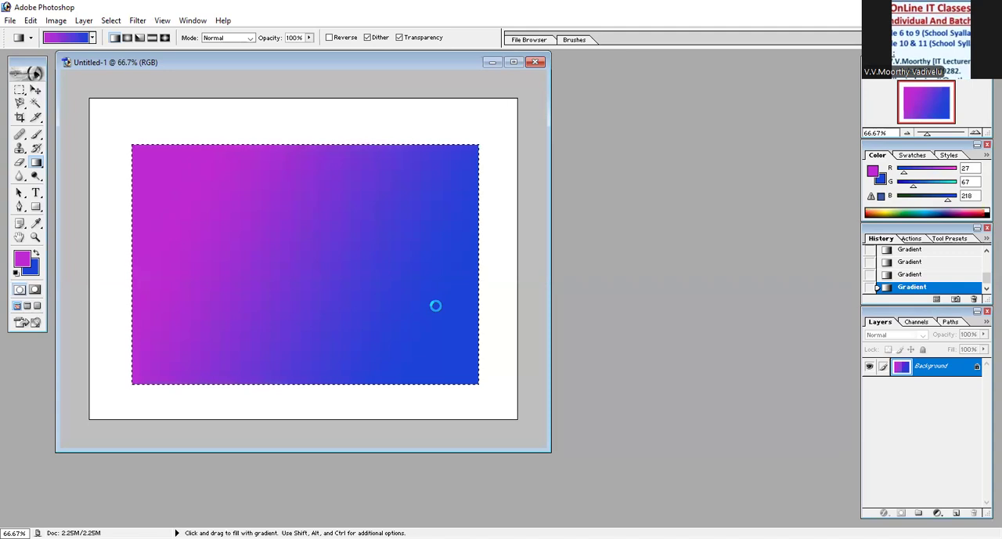
- Try several swatches for the foreground colour, settle on yellow, and fill the selection with a diagonal yellow-to-blue gradient
{"action": "left_click", "coordinate": [911, 156]}
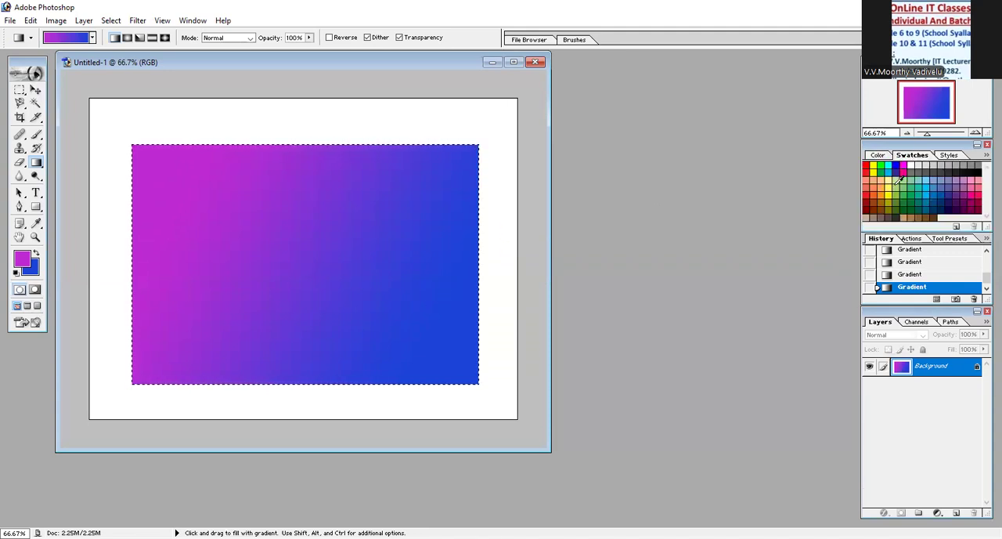
{"action": "left_click", "coordinate": [898, 184]}
{"action": "left_click", "coordinate": [885, 195]}
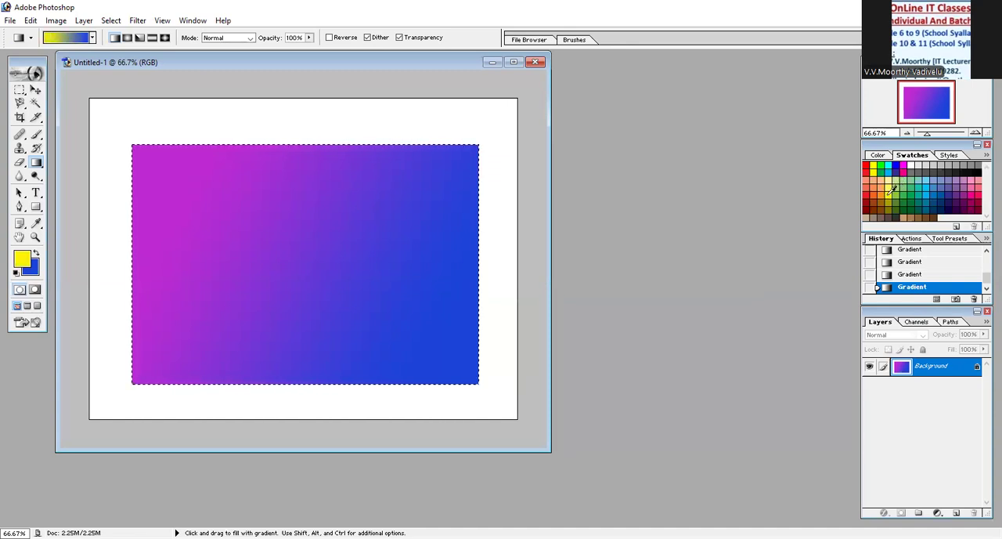
{"action": "left_click", "coordinate": [921, 192]}
{"action": "left_click", "coordinate": [942, 184]}
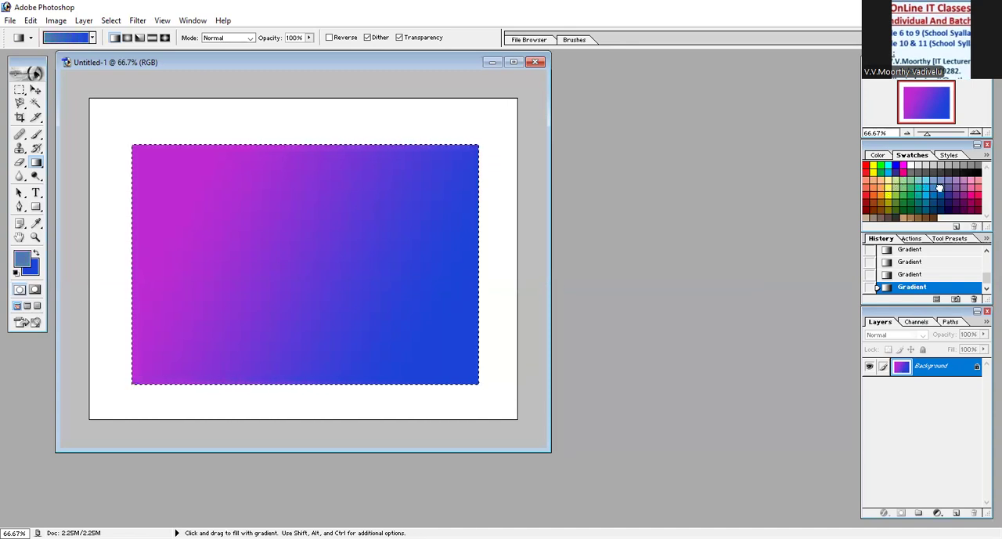
{"action": "left_click", "coordinate": [920, 203]}
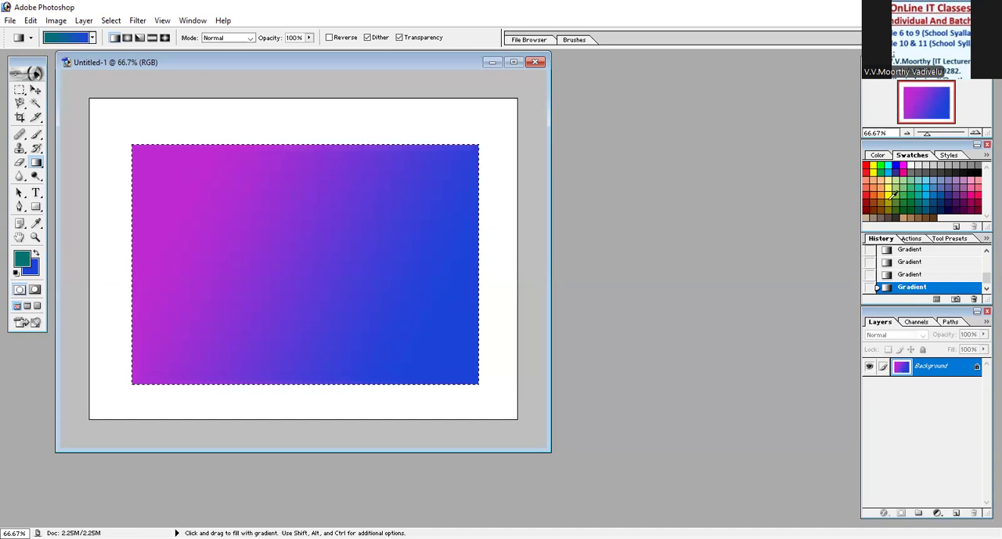
{"action": "left_click", "coordinate": [887, 199]}
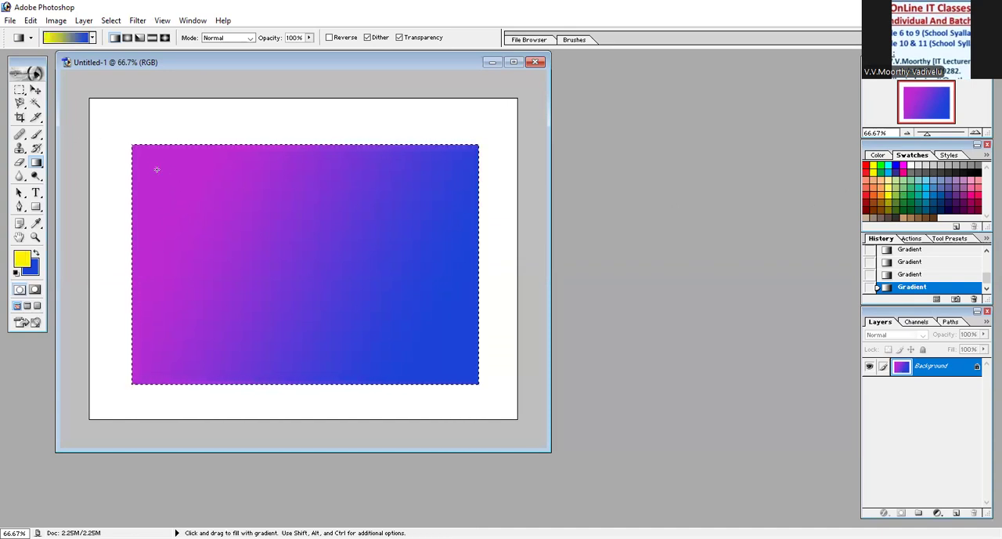
{"action": "left_click_drag", "start_coordinate": [384, 314], "coordinate": [384, 315]}
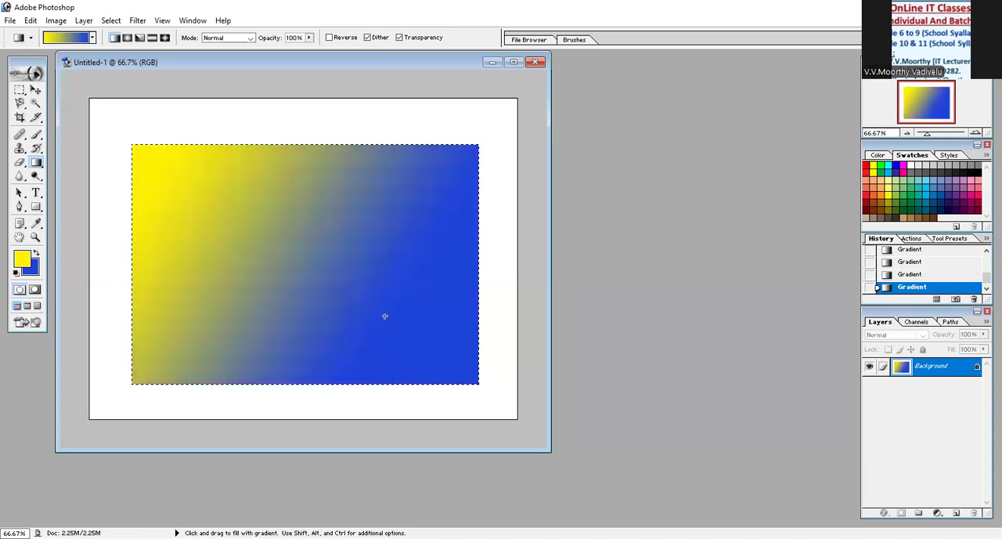
- Refill the selection with yellow and blue gradients at varied angles, ending with a nearly horizontal blend from yellow at left to blue at right
{"action": "left_click_drag", "start_coordinate": [276, 242], "coordinate": [283, 241]}
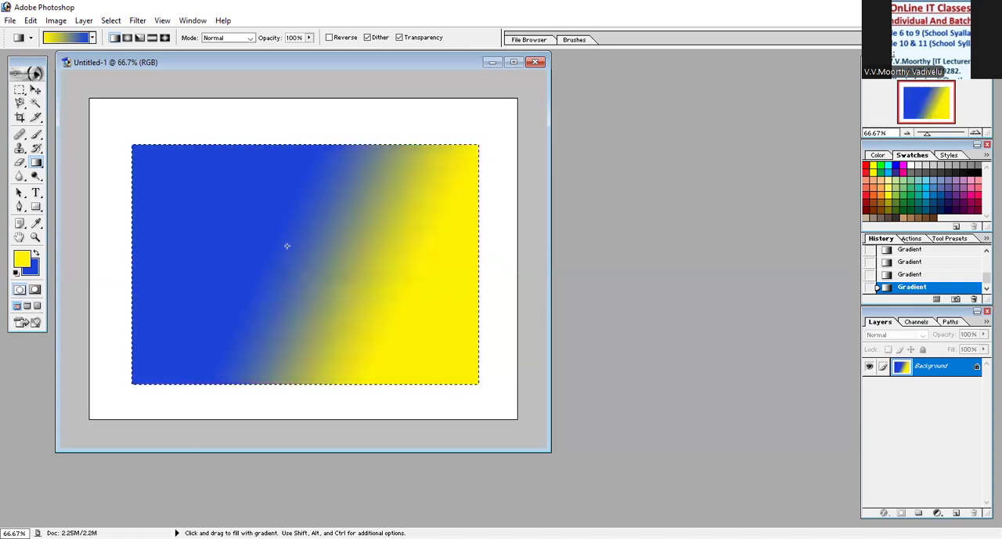
{"action": "left_click_drag", "start_coordinate": [332, 334], "coordinate": [311, 319]}
{"action": "left_click_drag", "start_coordinate": [248, 278], "coordinate": [220, 253]}
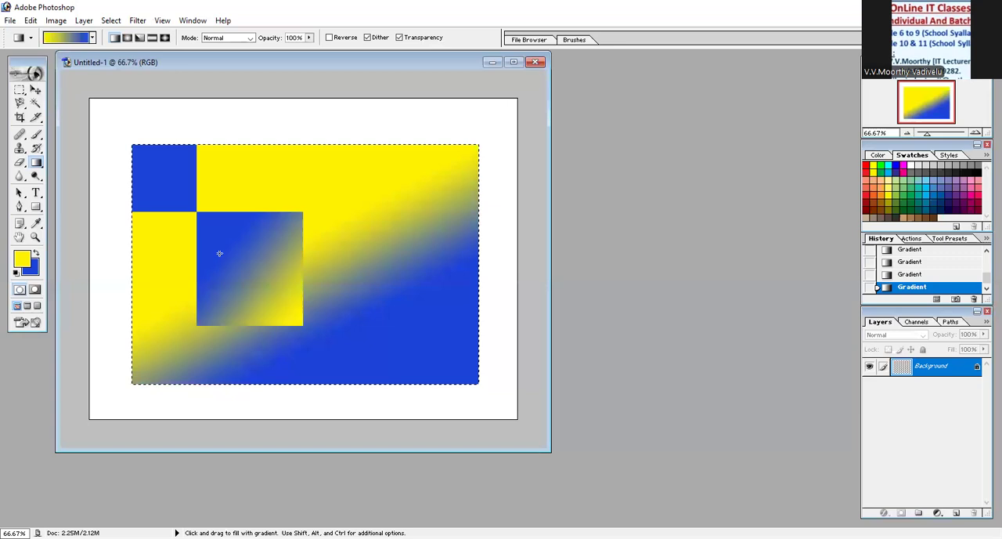
{"action": "left_click_drag", "start_coordinate": [382, 195], "coordinate": [387, 194]}
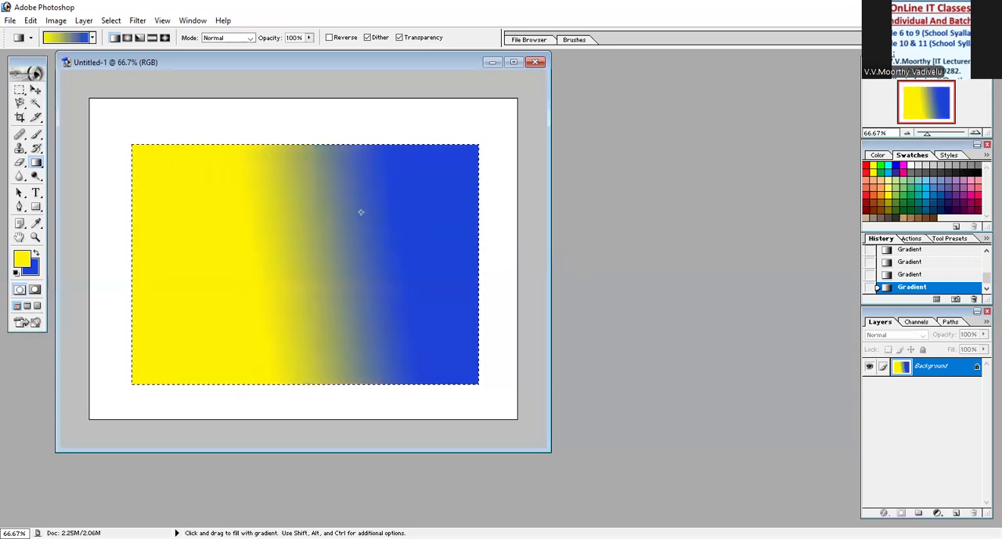
- Refill the selection with yellow and blue gradients in different directions, ending with yellow above blue in a slightly slanted blend
{"action": "left_click_drag", "start_coordinate": [249, 240], "coordinate": [247, 239]}
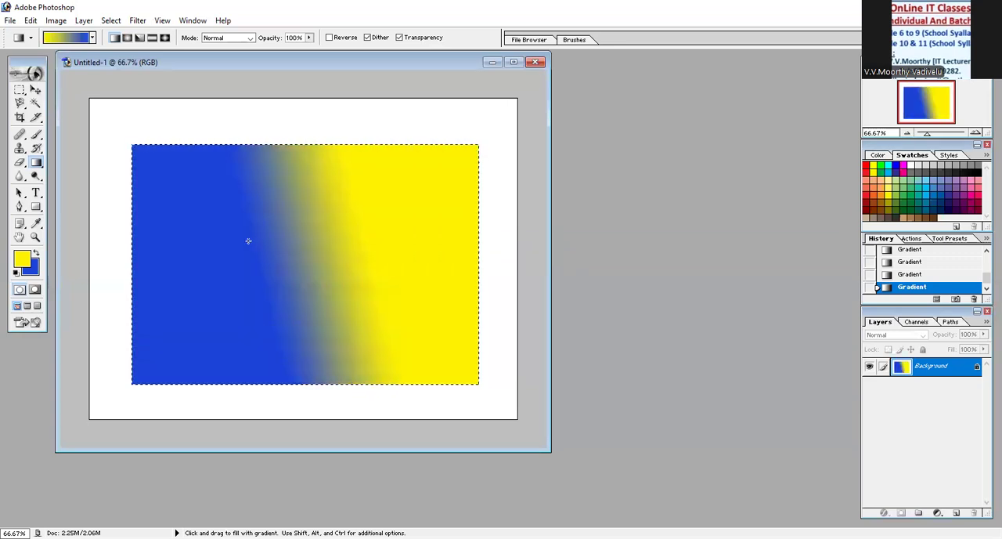
{"action": "left_click", "coordinate": [37, 165]}
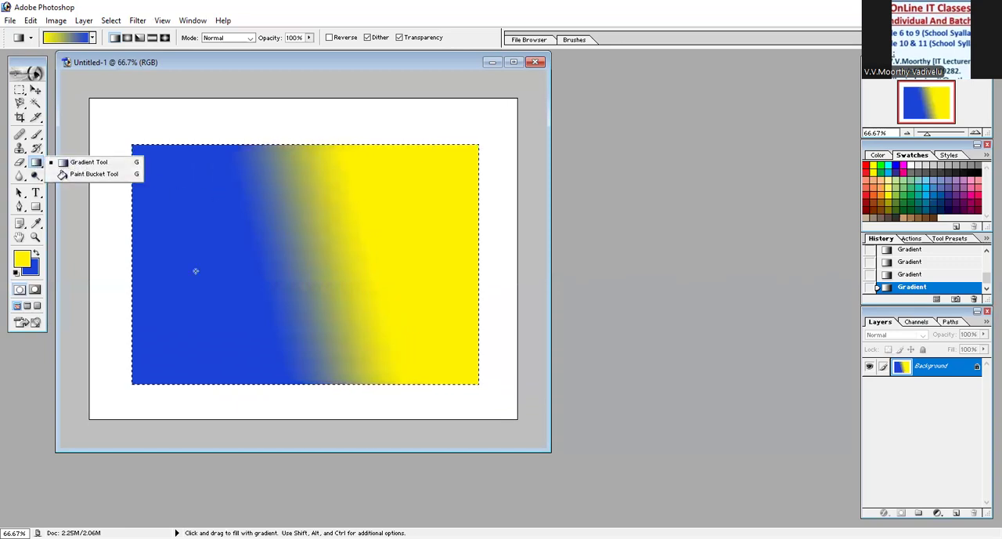
{"action": "left_click_drag", "start_coordinate": [232, 220], "coordinate": [217, 271]}
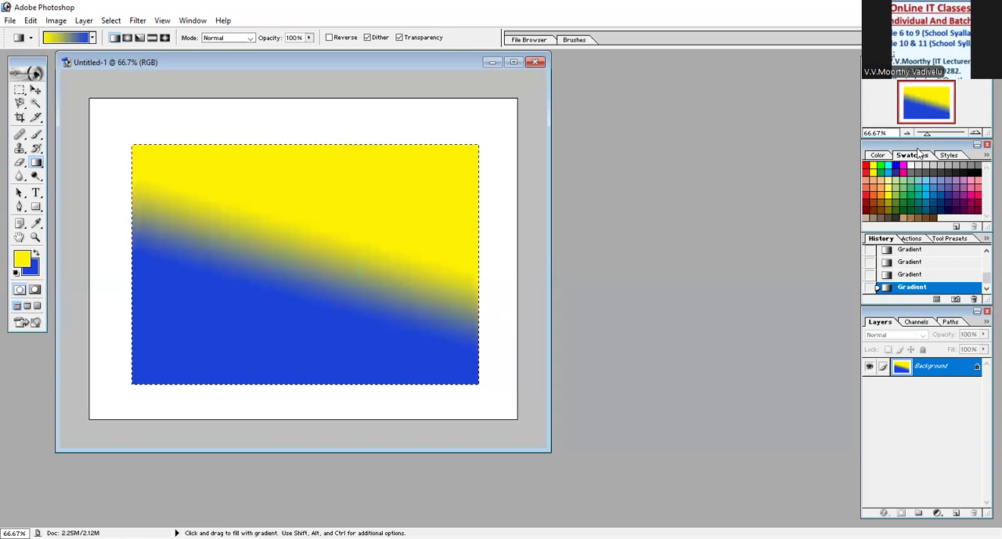
- Check the name of the Color Target (Button) style, and refill the selection with a diagonal gradient from yellow at upper right to blue at lower left
{"action": "left_click", "coordinate": [949, 155]}
{"action": "double_click", "coordinate": [892, 172]}
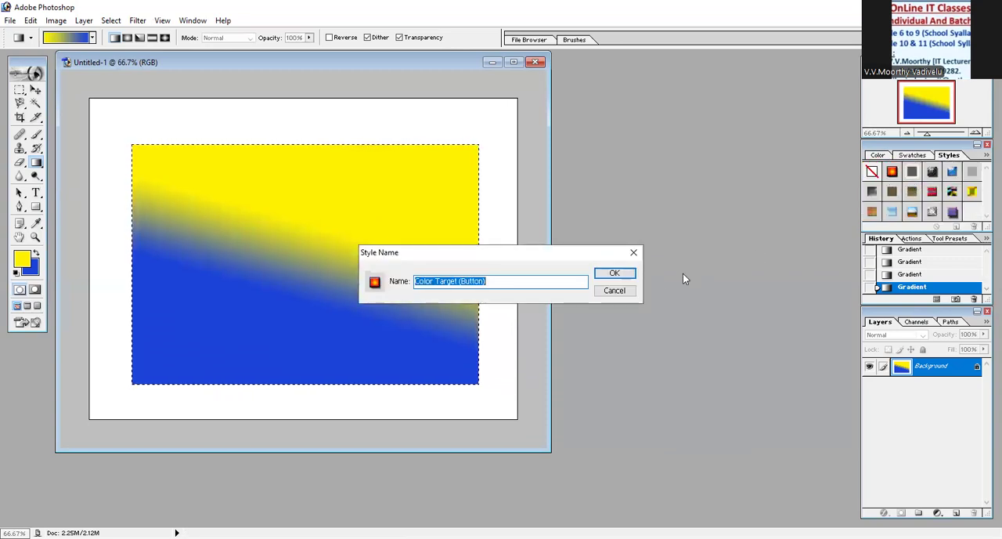
{"action": "left_click", "coordinate": [608, 276]}
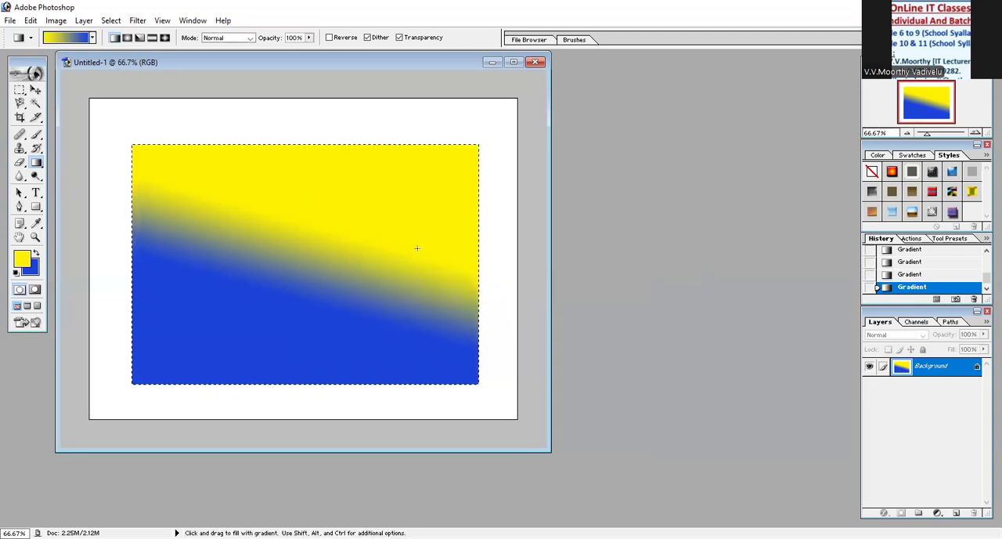
{"action": "left_click_drag", "start_coordinate": [372, 269], "coordinate": [310, 315]}
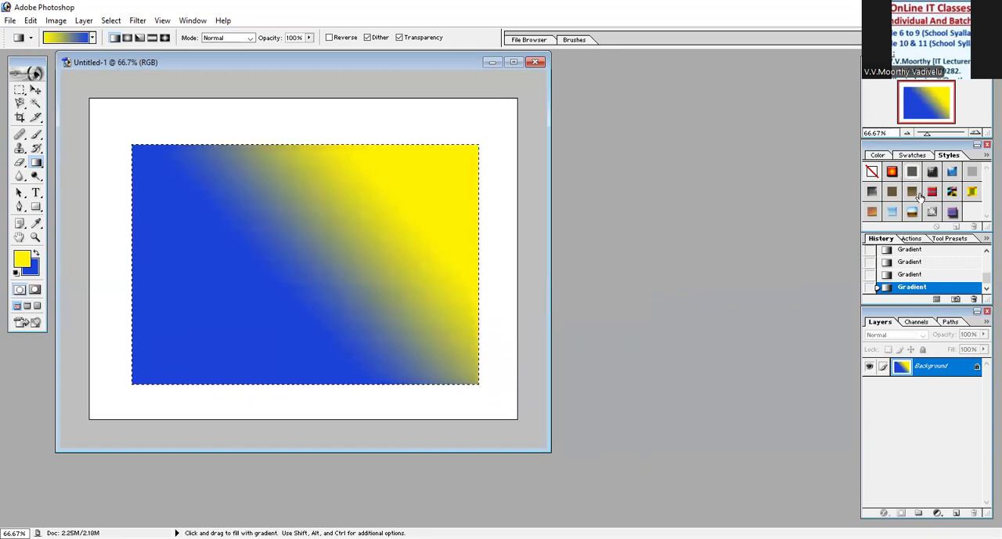
- Try several colours from the colour spectrum for the background and settle on magenta with RGB values 222, 6, 140
{"action": "left_click", "coordinate": [902, 155]}
{"action": "left_click", "coordinate": [878, 155]}
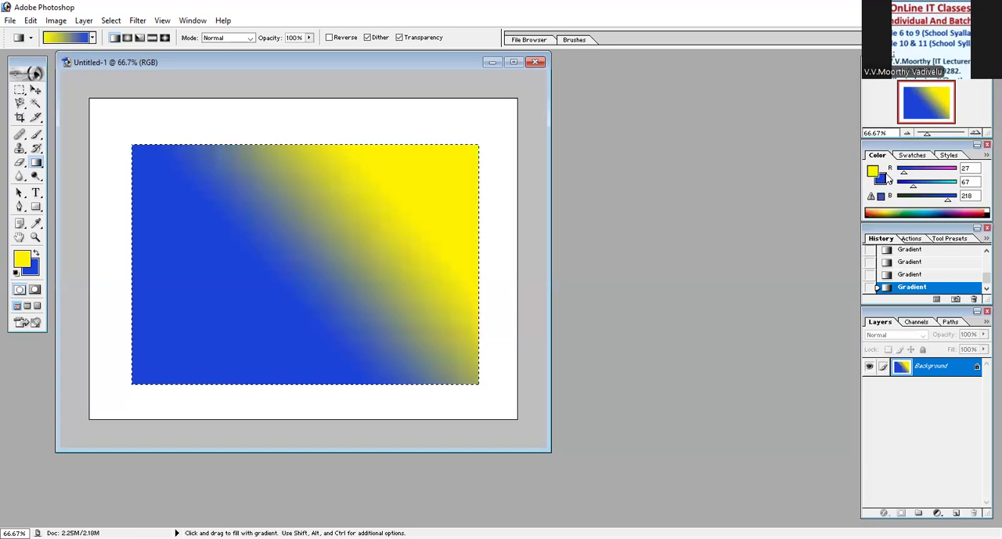
{"action": "left_click", "coordinate": [925, 208]}
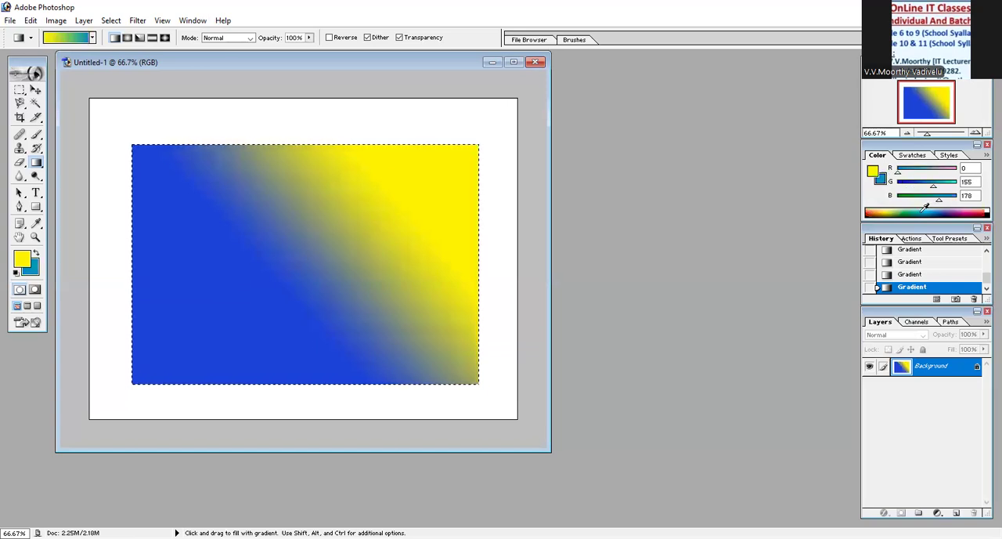
{"action": "left_click", "coordinate": [942, 208]}
{"action": "left_click", "coordinate": [952, 212]}
{"action": "left_click", "coordinate": [960, 212]}
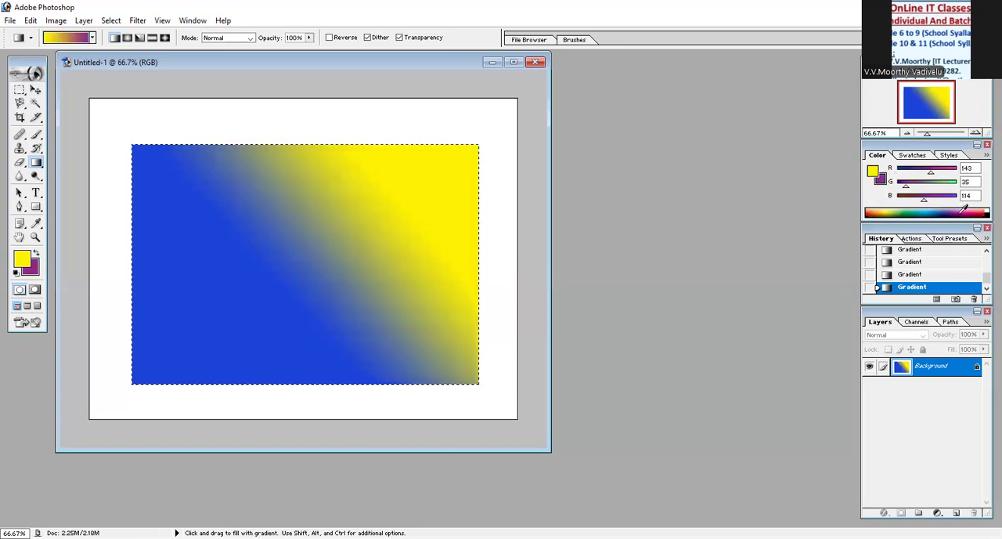
{"action": "left_click", "coordinate": [892, 208]}
{"action": "left_click", "coordinate": [921, 208]}
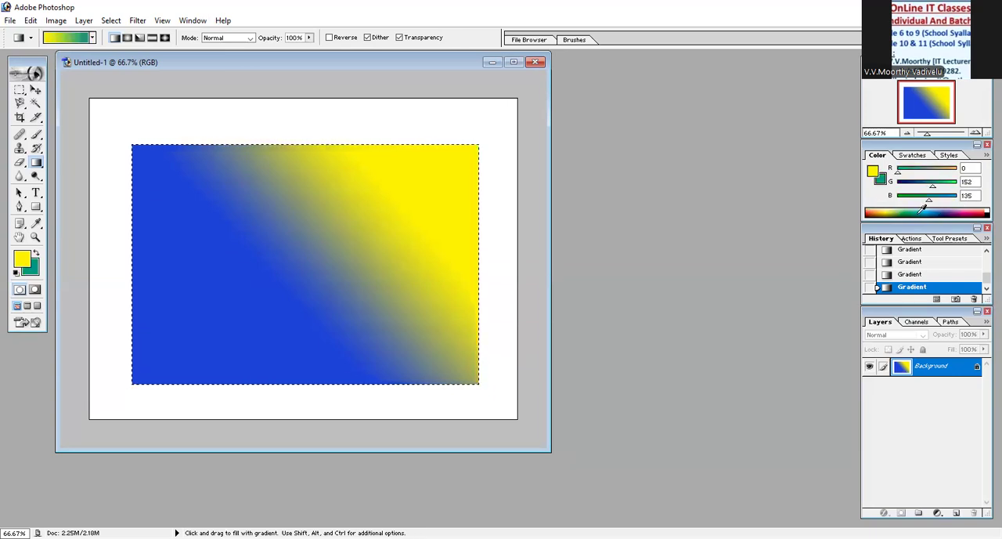
{"action": "left_click", "coordinate": [944, 209]}
{"action": "left_click", "coordinate": [969, 208]}
- Fill the selection with yellow and magenta gradients, ending with a narrow slanted blend between magenta at left and yellow at right
{"action": "left_click_drag", "start_coordinate": [198, 259], "coordinate": [444, 239]}
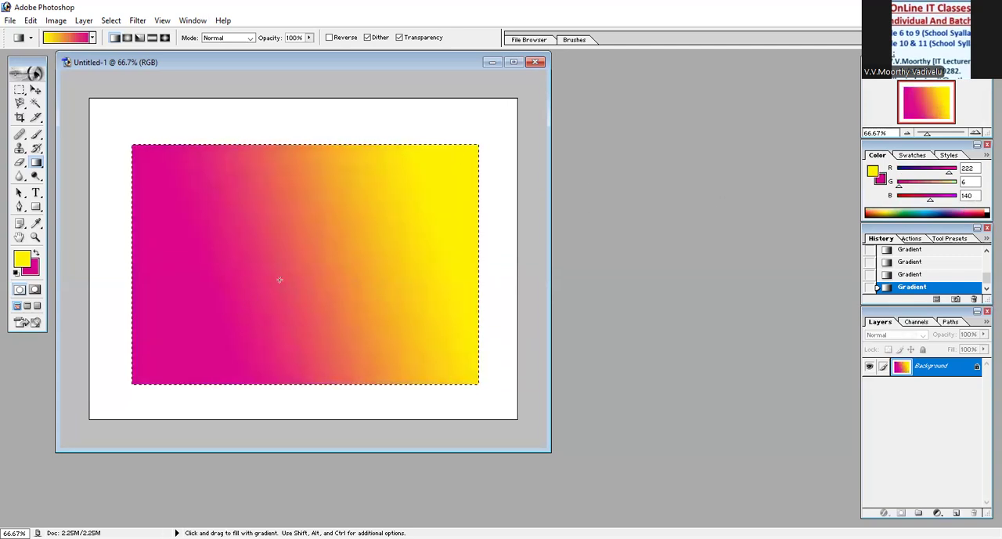
{"action": "left_click_drag", "start_coordinate": [221, 297], "coordinate": [205, 301]}
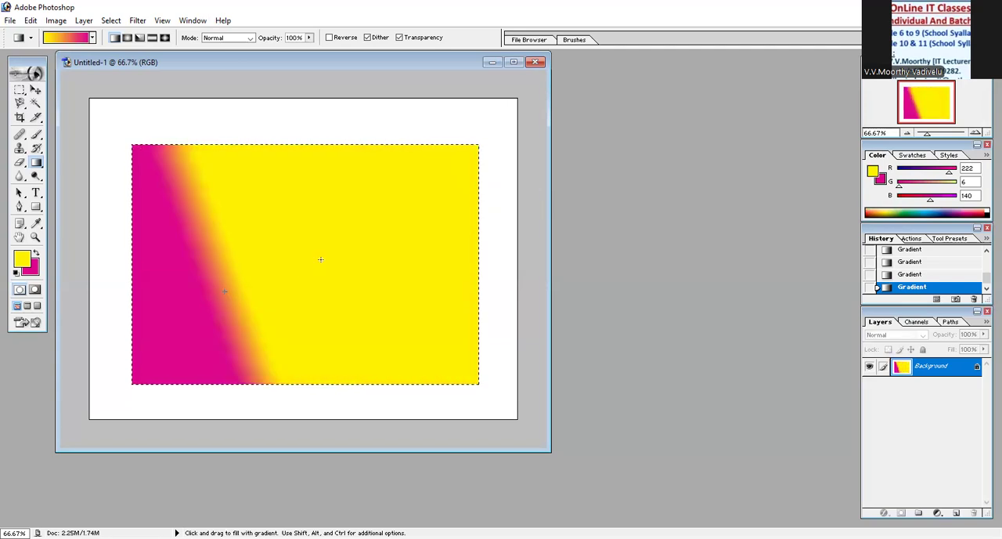
{"action": "left_click_drag", "start_coordinate": [368, 246], "coordinate": [321, 257]}
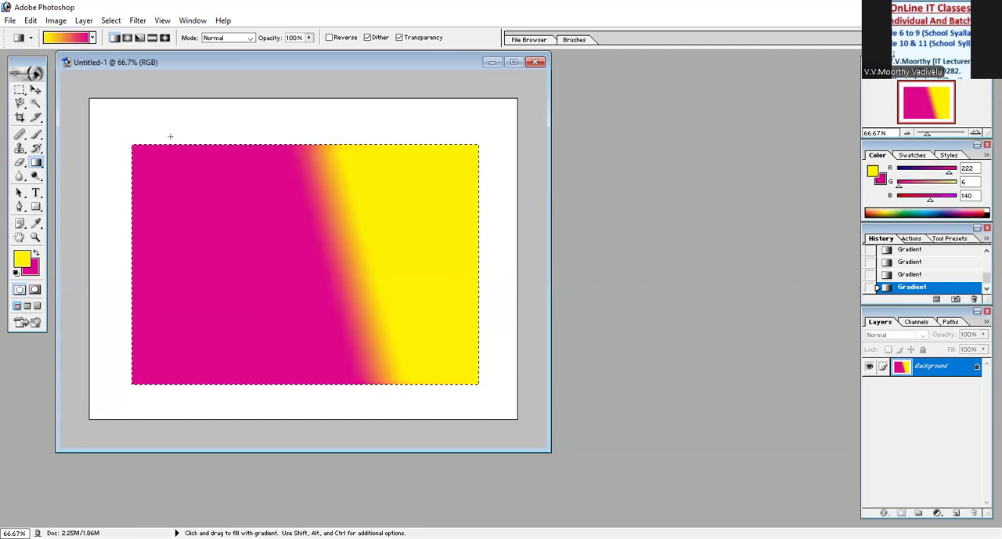
- Use the Paint Bucket to fill the selection's magenta area and parts of the blended band with the yellow foreground colour
{"action": "right_click", "coordinate": [34, 165]}
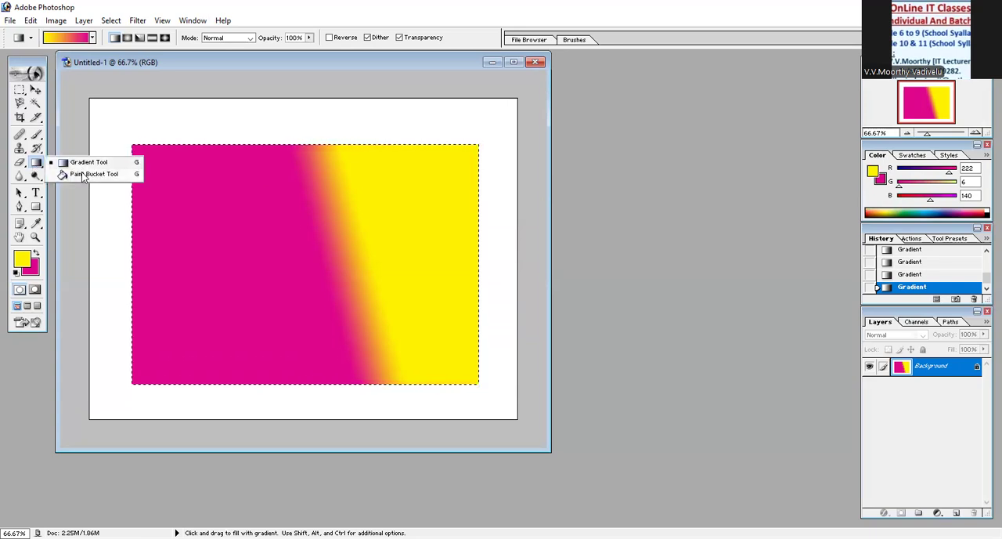
{"action": "left_click", "coordinate": [84, 174]}
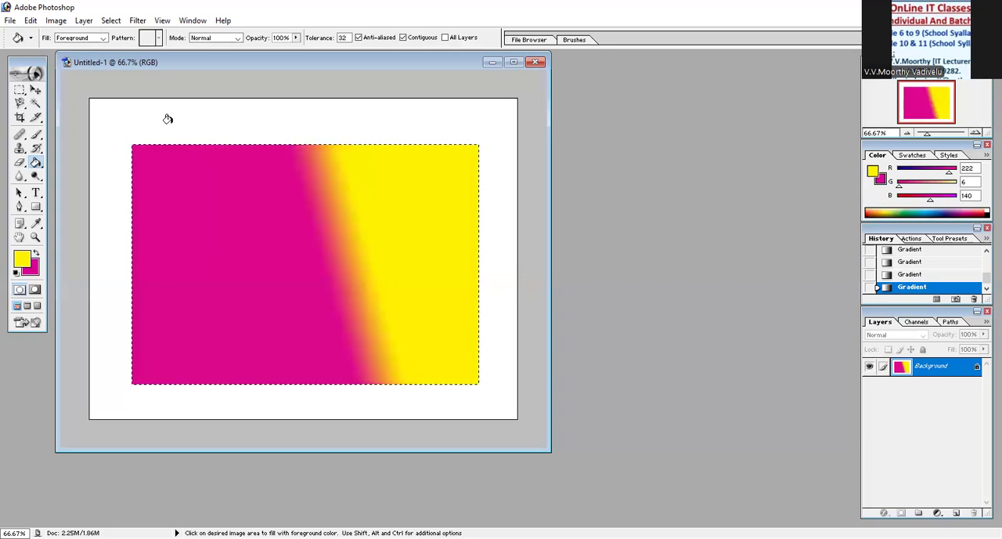
{"action": "left_click", "coordinate": [192, 162]}
{"action": "left_click", "coordinate": [324, 189]}
{"action": "left_click", "coordinate": [325, 192]}
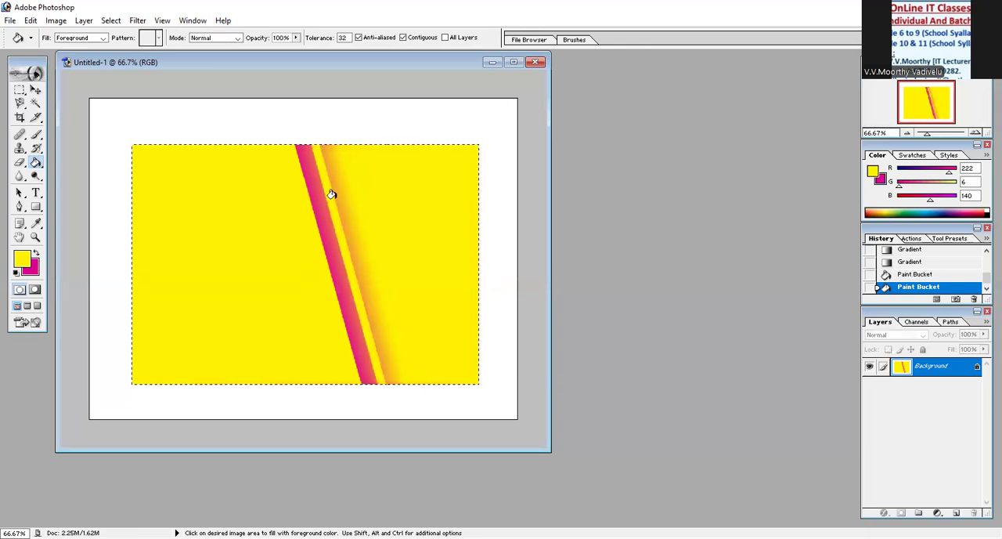
{"action": "left_click", "coordinate": [324, 236]}
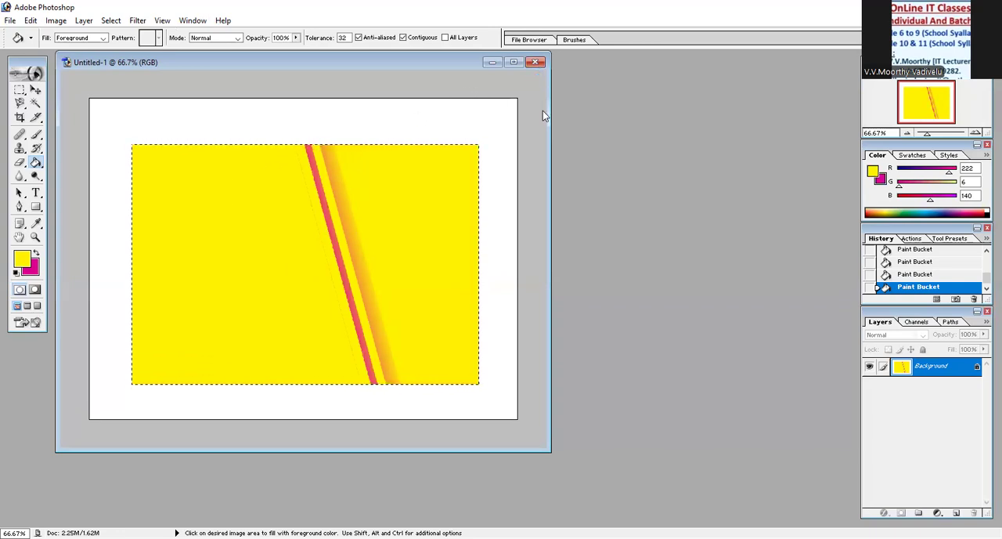
- Close the document without saving and create a new 1024 x 768 pixel RGB document with white contents
{"action": "left_click", "coordinate": [535, 62]}
{"action": "left_click", "coordinate": [502, 212]}
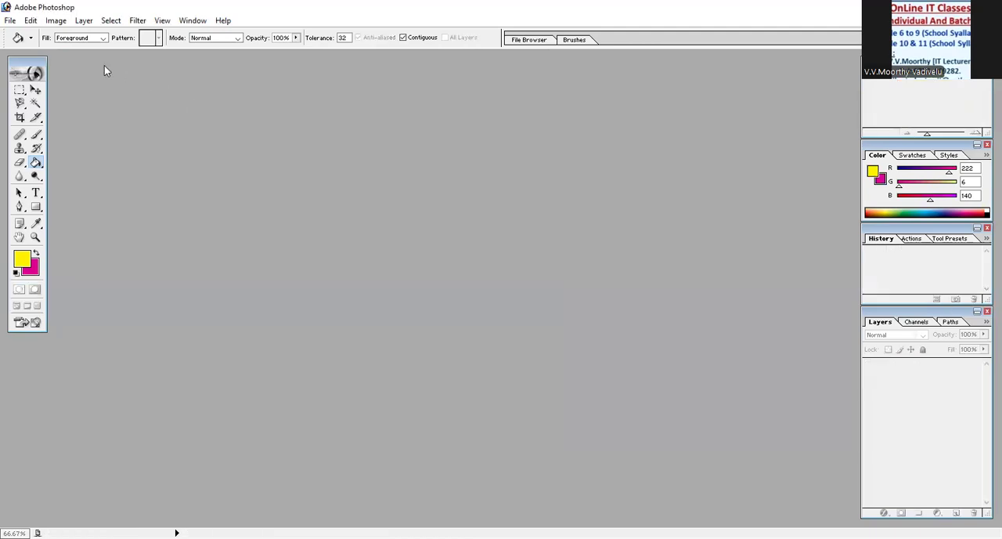
{"action": "left_click", "coordinate": [10, 21]}
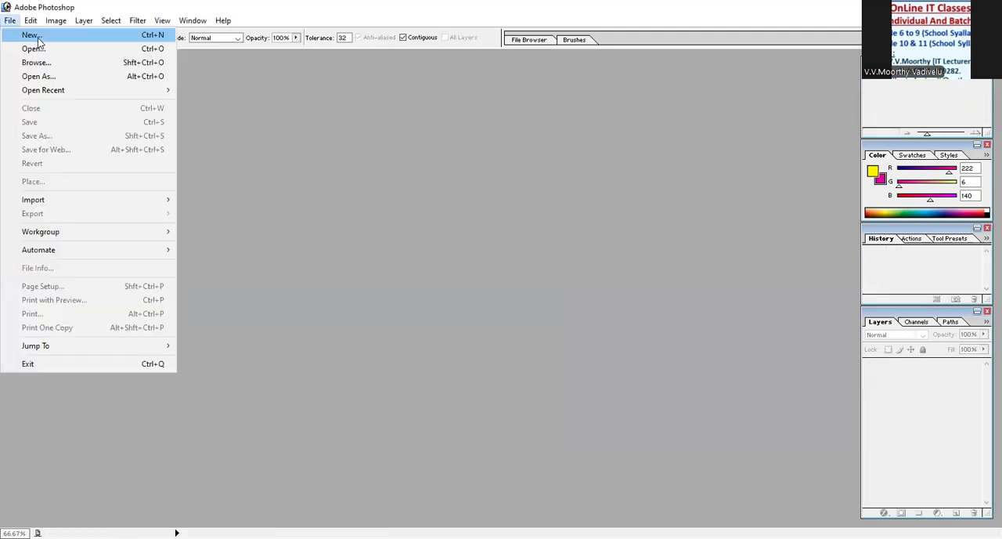
{"action": "key", "text": "Return"}
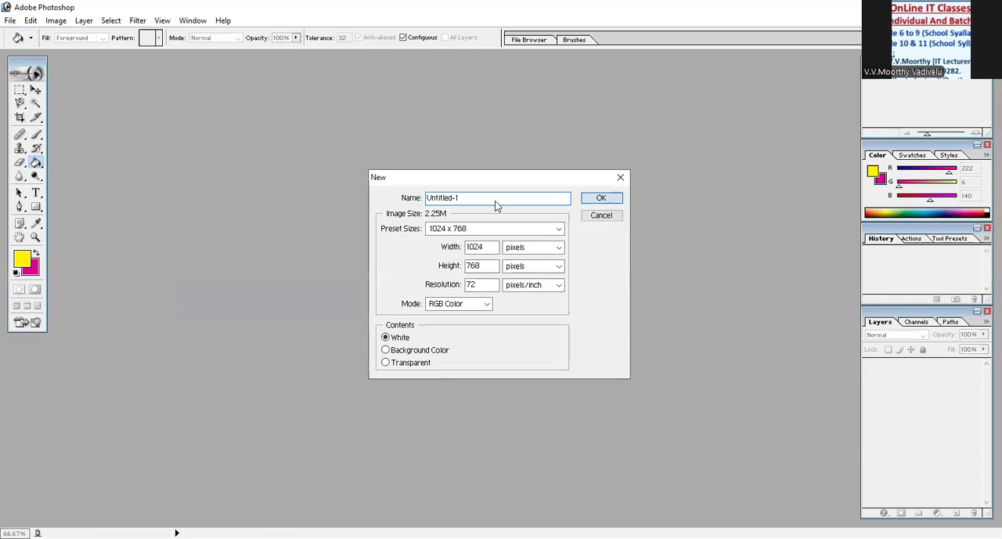
{"action": "key", "text": "Return"}
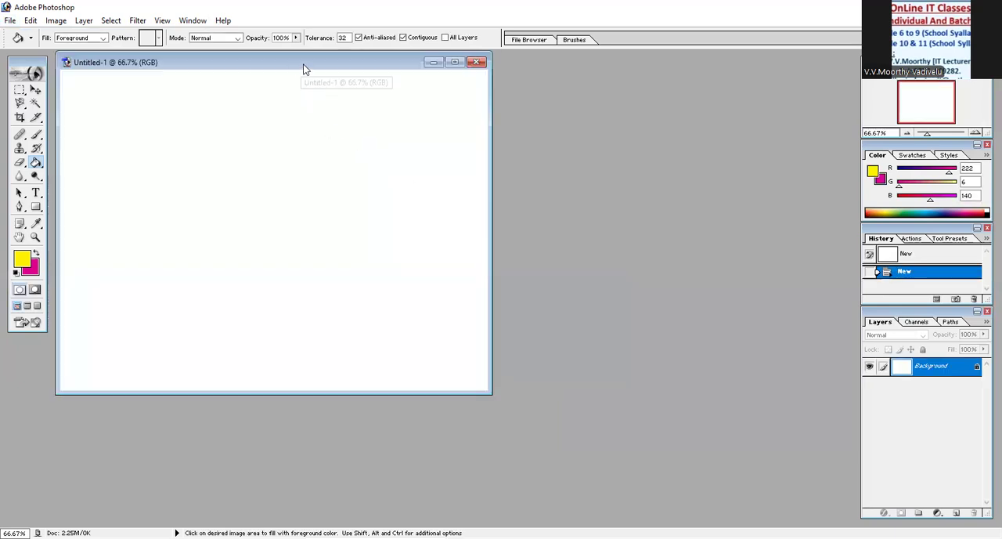
{"action": "left_click_drag", "start_coordinate": [302, 72], "coordinate": [320, 86]}
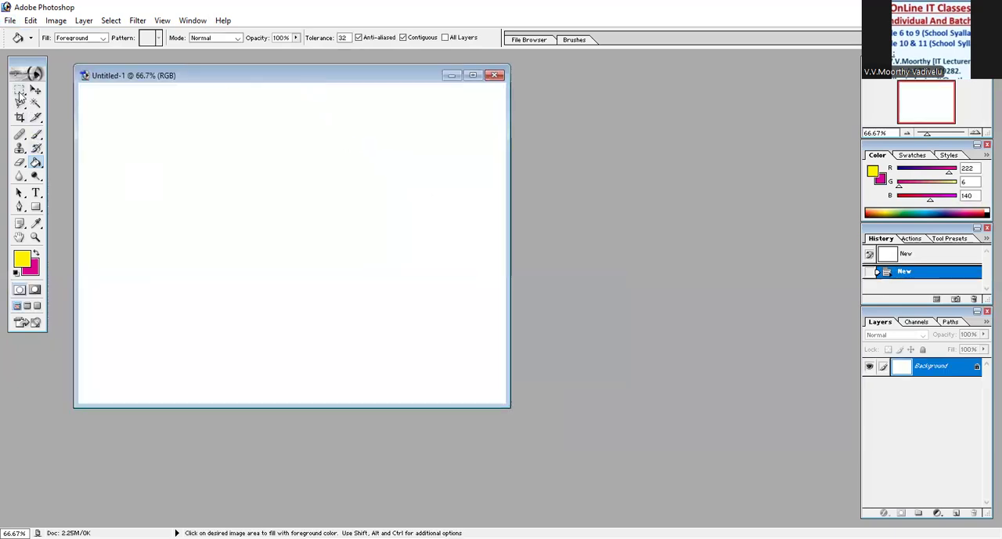
- Draw a wide elliptical selection across the middle of the canvas and fill it with yellow using the Paint Bucket
{"action": "left_click_drag", "start_coordinate": [20, 95], "coordinate": [47, 107]}
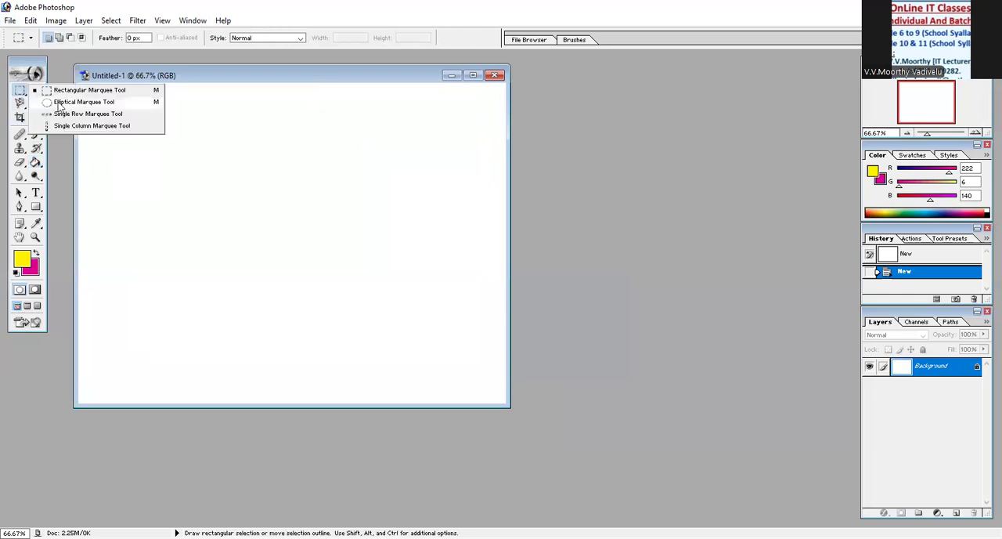
{"action": "left_click", "coordinate": [59, 103]}
{"action": "left_click_drag", "start_coordinate": [119, 158], "coordinate": [464, 321]}
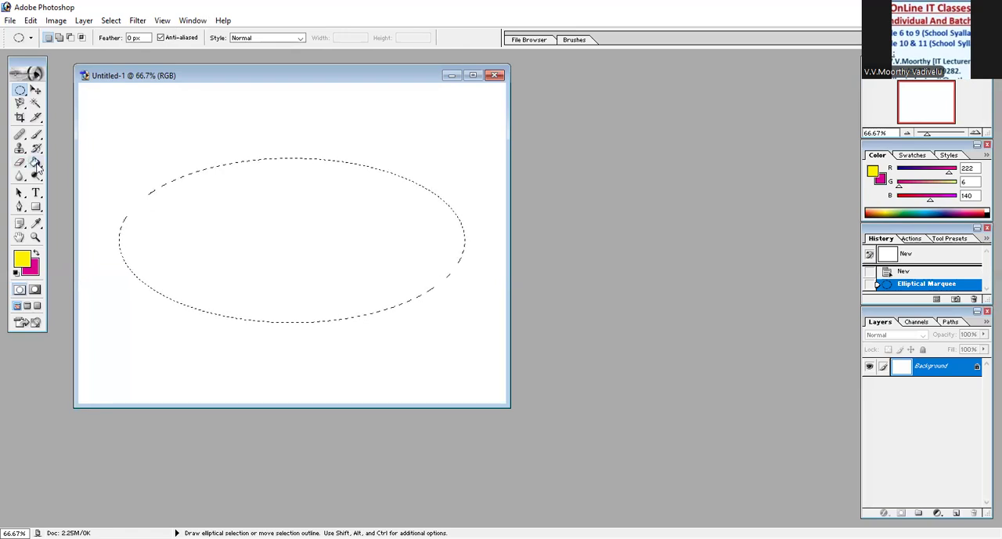
{"action": "left_click_drag", "start_coordinate": [38, 164], "coordinate": [96, 179]}
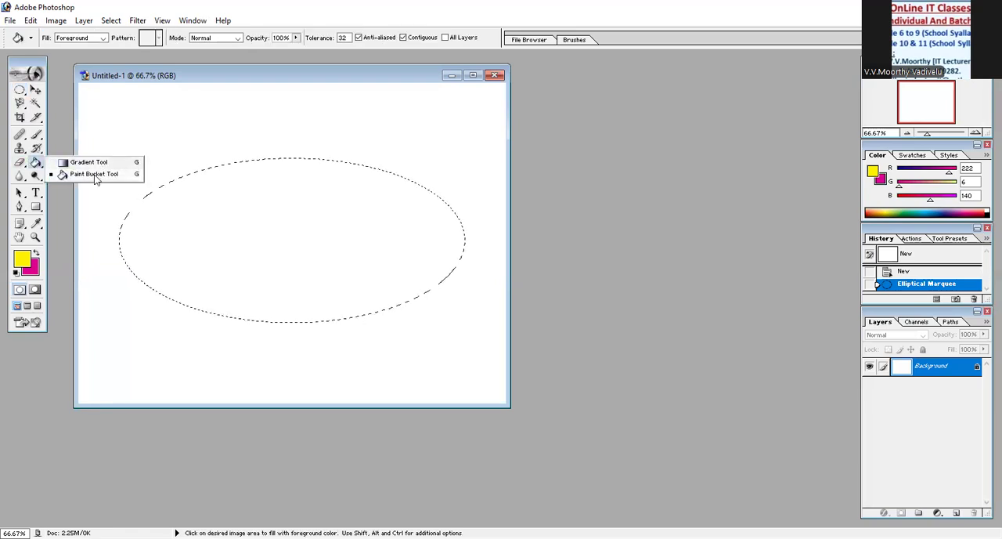
{"action": "left_click", "coordinate": [165, 214]}
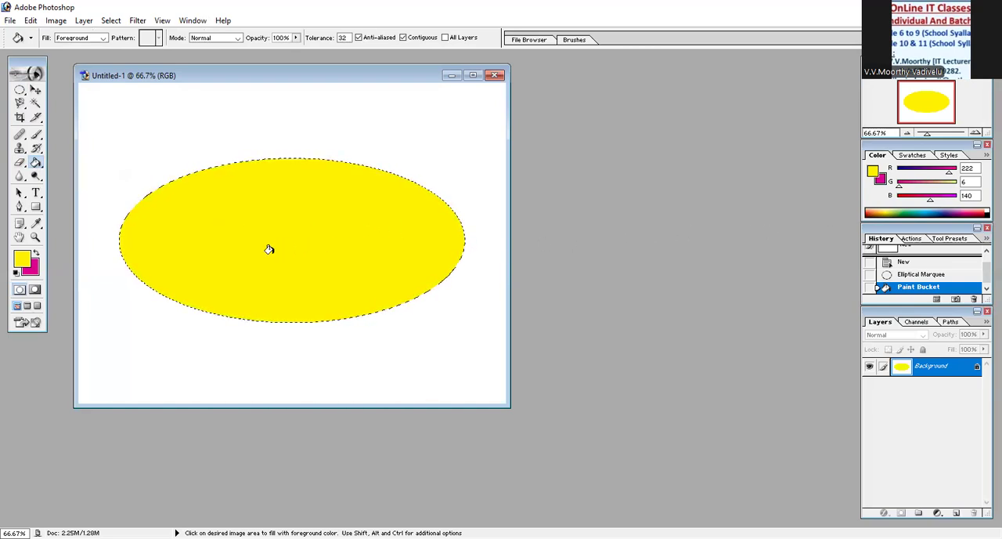
- Set the foreground colour to blue 0030FF and fill the elliptical selection with it
{"action": "left_click", "coordinate": [21, 259]}
{"action": "left_click", "coordinate": [226, 203]}
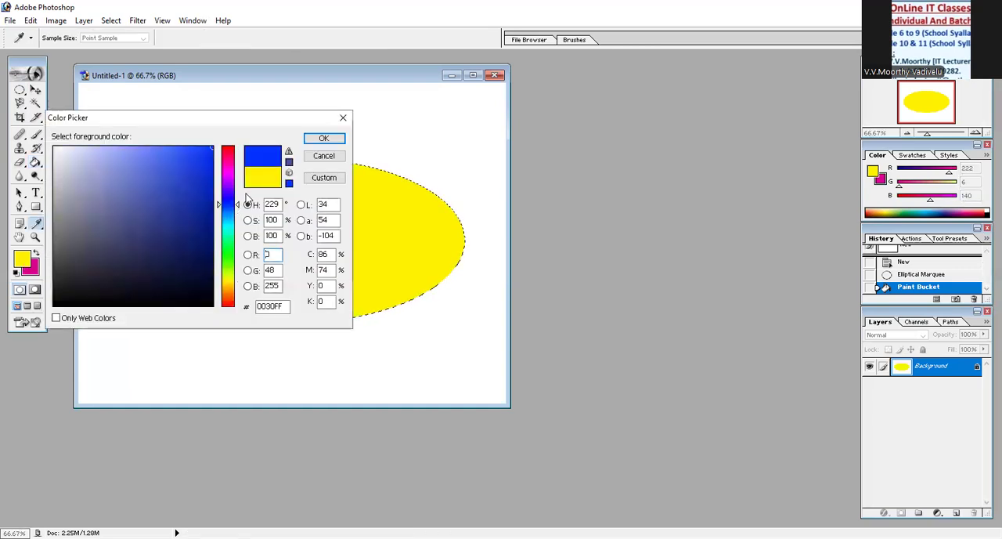
{"action": "left_click", "coordinate": [321, 139]}
{"action": "left_click", "coordinate": [302, 189]}
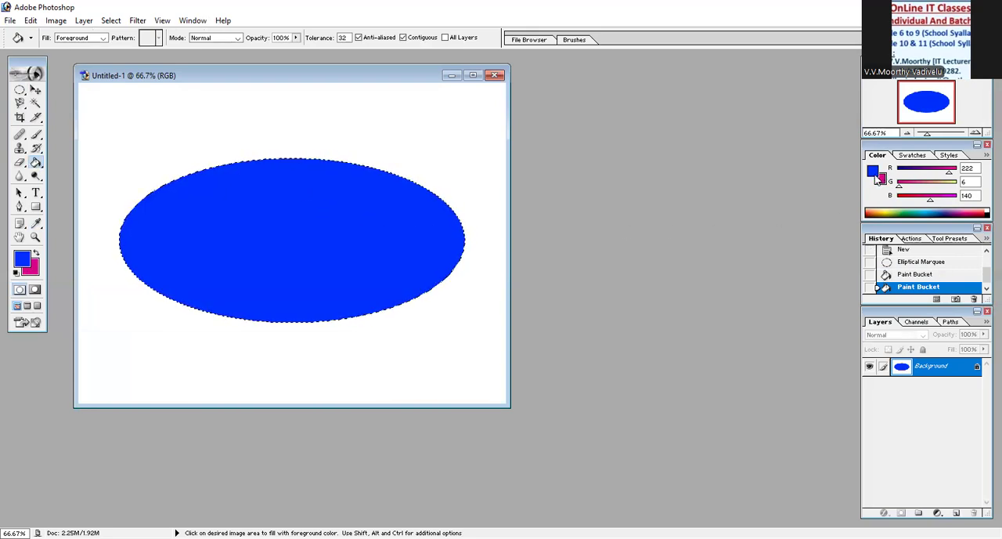
{"action": "double_click", "coordinate": [876, 171]}
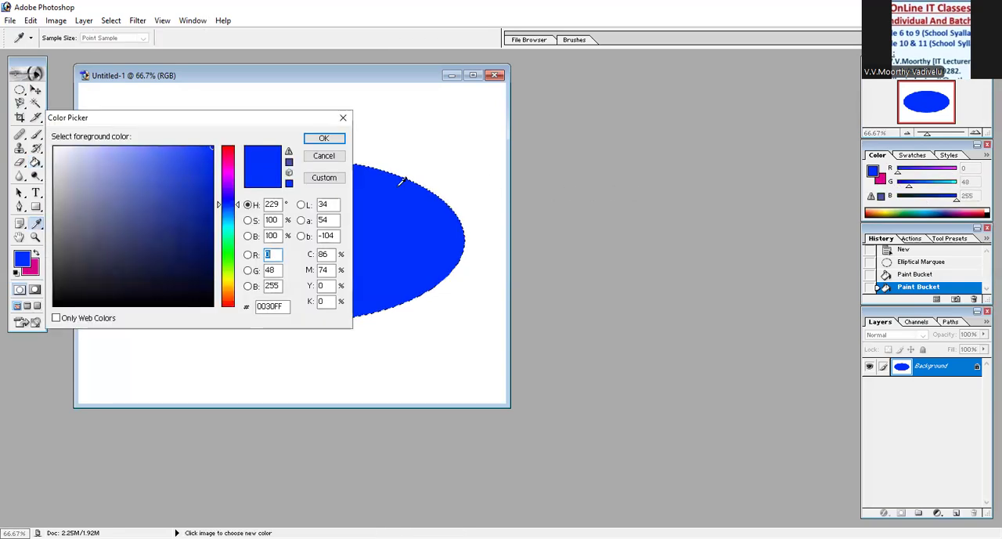
{"action": "left_click", "coordinate": [333, 154]}
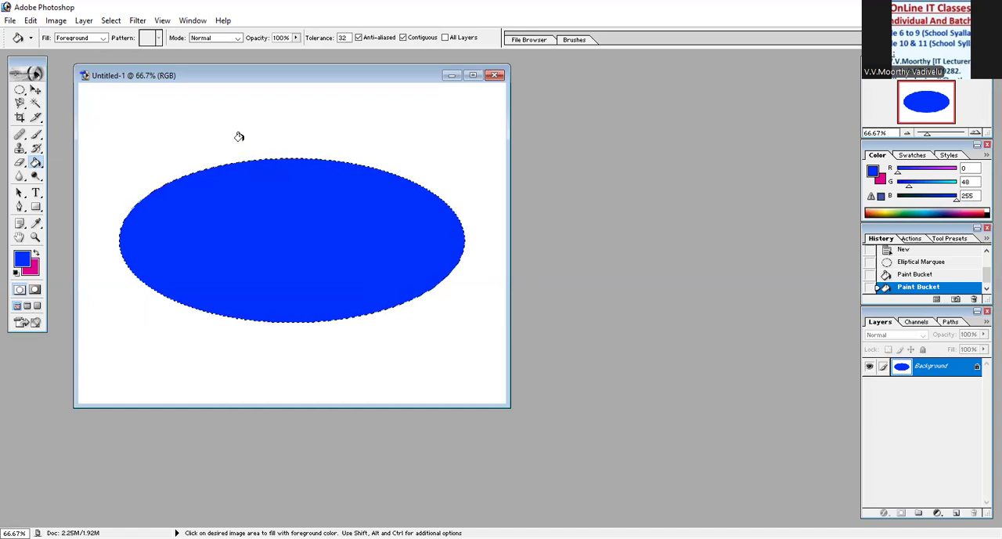
- Select the entire canvas and close the document without saving
{"action": "key", "text": "ctrl"}
{"action": "key", "text": "ctrl+a"}
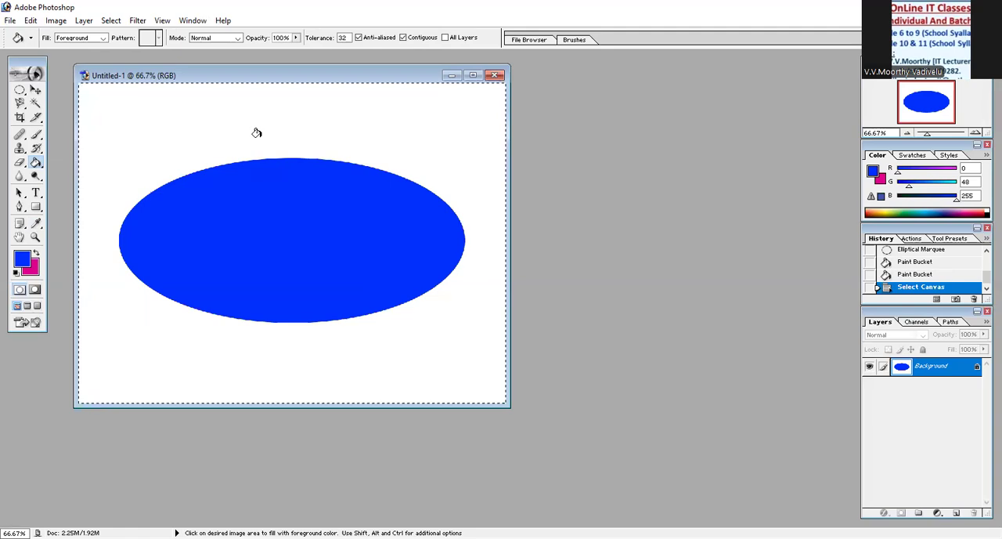
{"action": "left_click", "coordinate": [494, 74]}
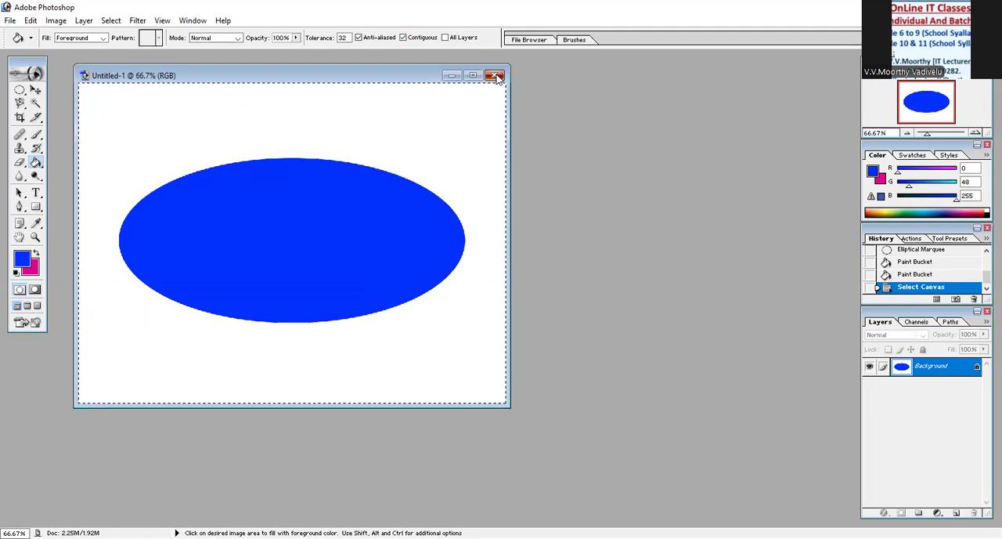
{"action": "left_click", "coordinate": [502, 213]}
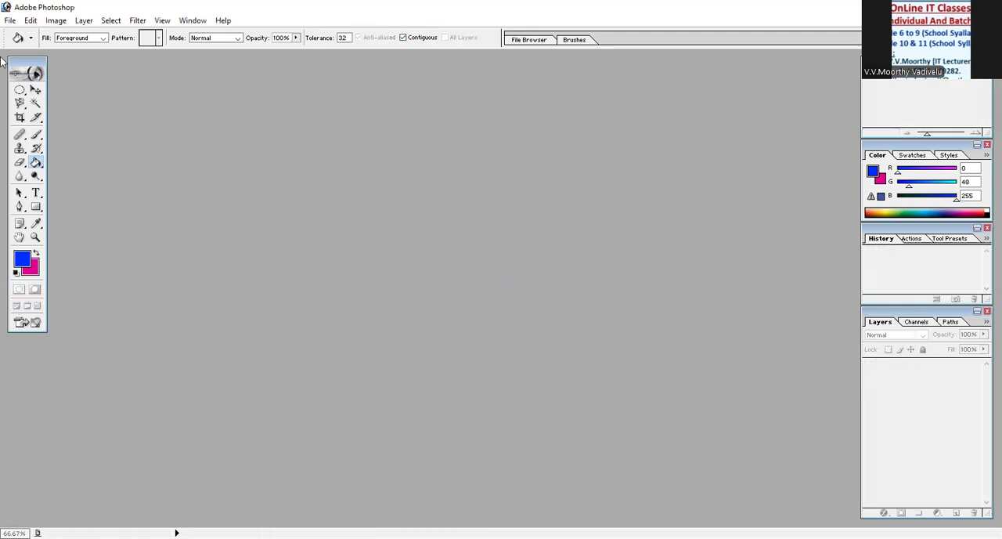
- Create a new 1024 x 768 pixel RGB document with white contents and reposition its window in the workspace
{"action": "left_click", "coordinate": [10, 21]}
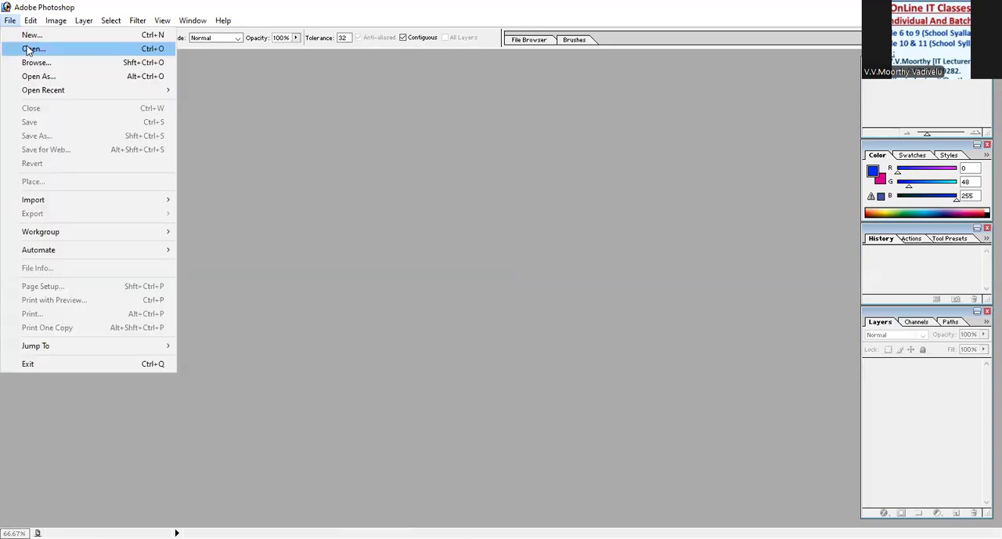
{"action": "key", "text": "Return"}
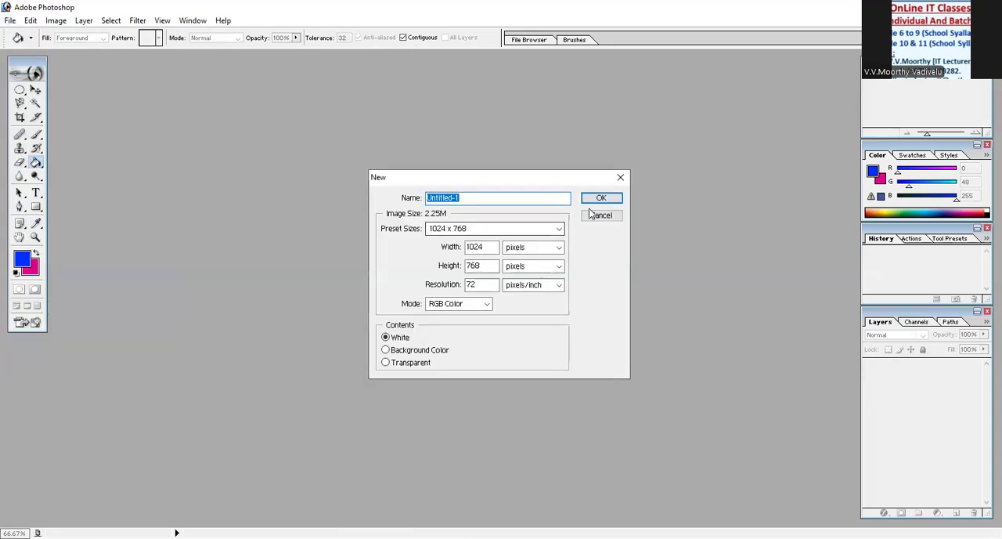
{"action": "left_click", "coordinate": [601, 196]}
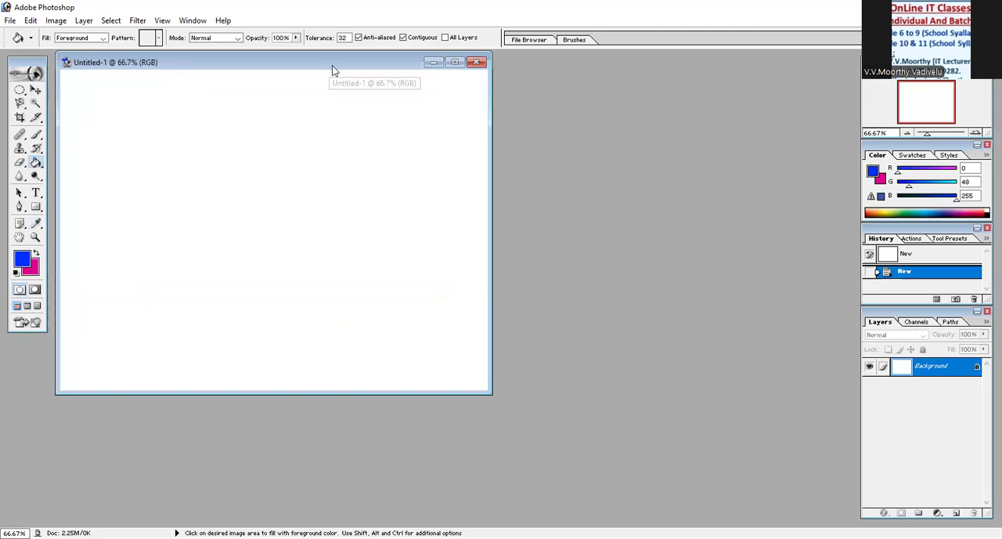
{"action": "left_click_drag", "start_coordinate": [332, 72], "coordinate": [393, 88]}
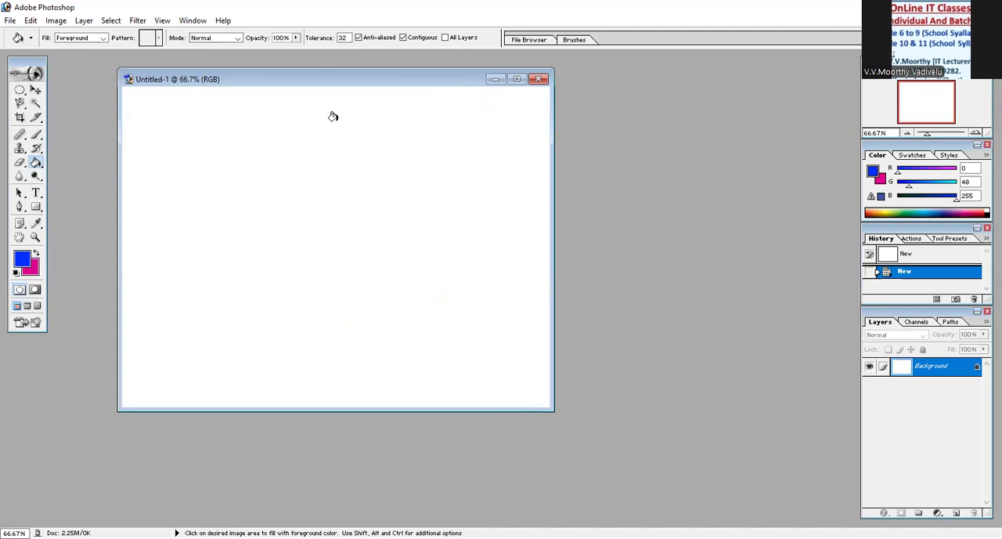
- Open the Pict - 2 image from the Pictures folder and close it
{"action": "left_click", "coordinate": [11, 20]}
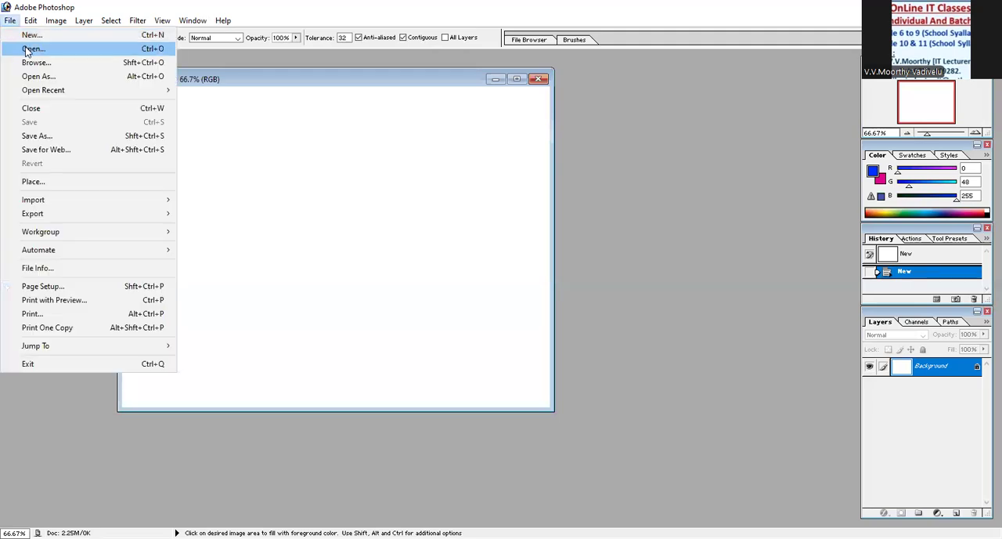
{"action": "left_click", "coordinate": [28, 49]}
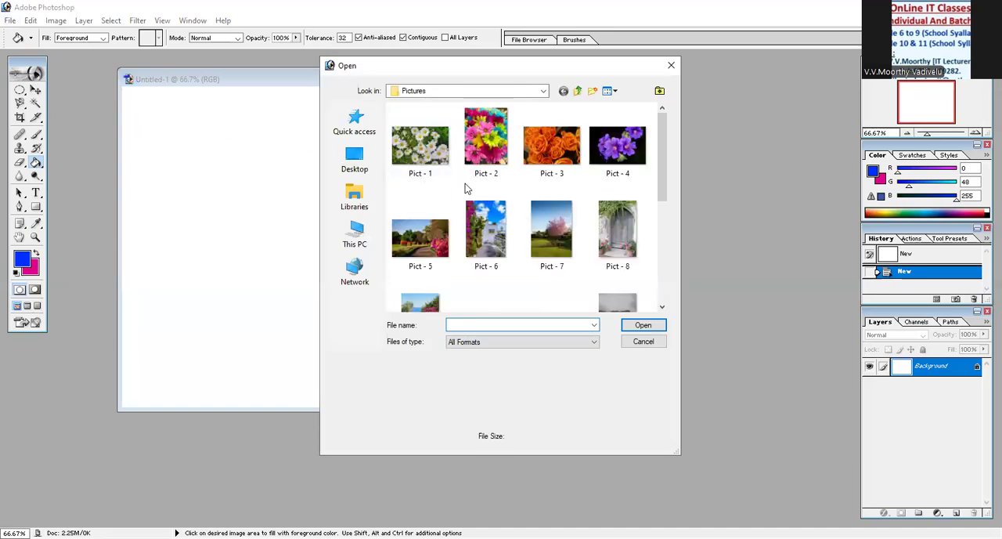
{"action": "left_click", "coordinate": [489, 161]}
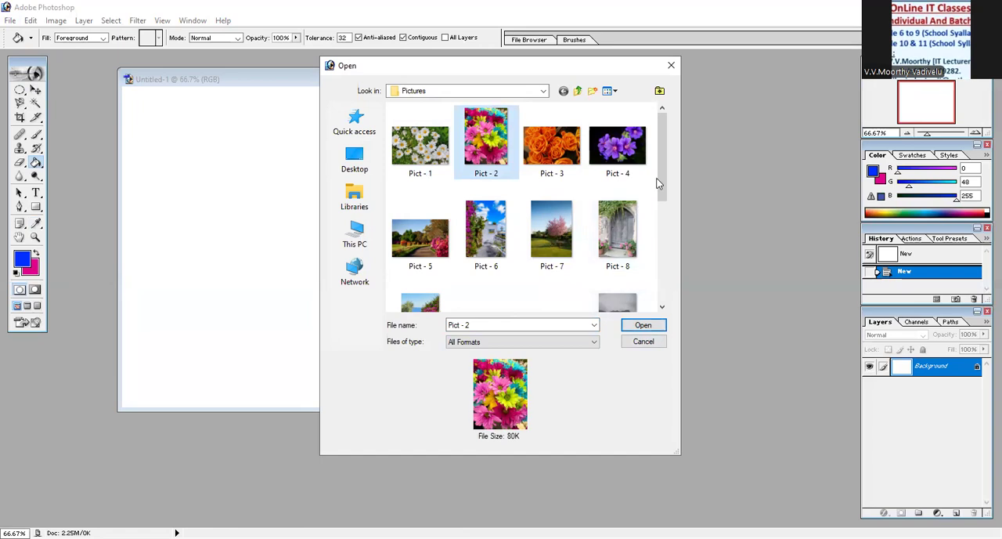
{"action": "mouse_move", "coordinate": [664, 173]}
{"action": "left_mouse_down"}
{"action": "mouse_move", "coordinate": [667, 205]}
{"action": "mouse_move", "coordinate": [670, 185]}
{"action": "left_mouse_up"}
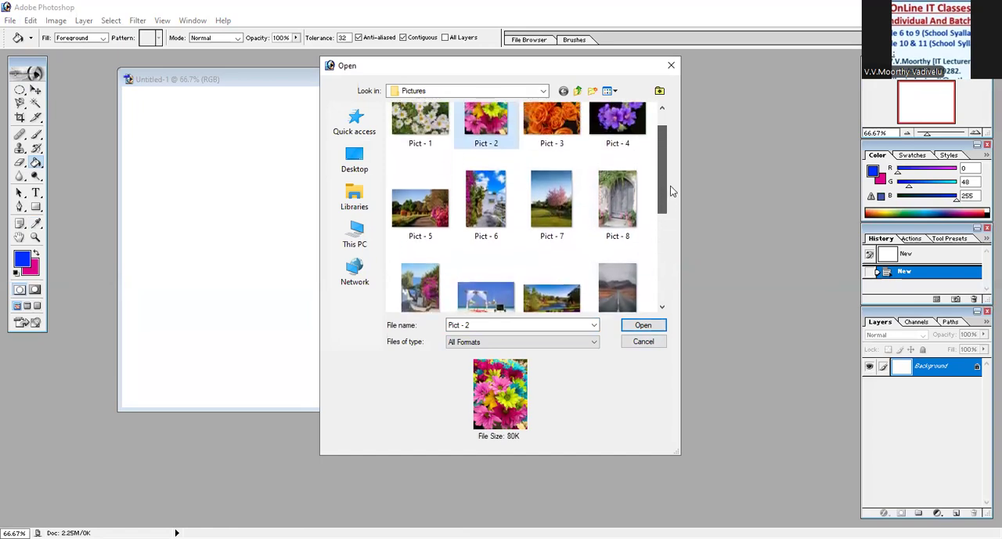
{"action": "left_click", "coordinate": [490, 134]}
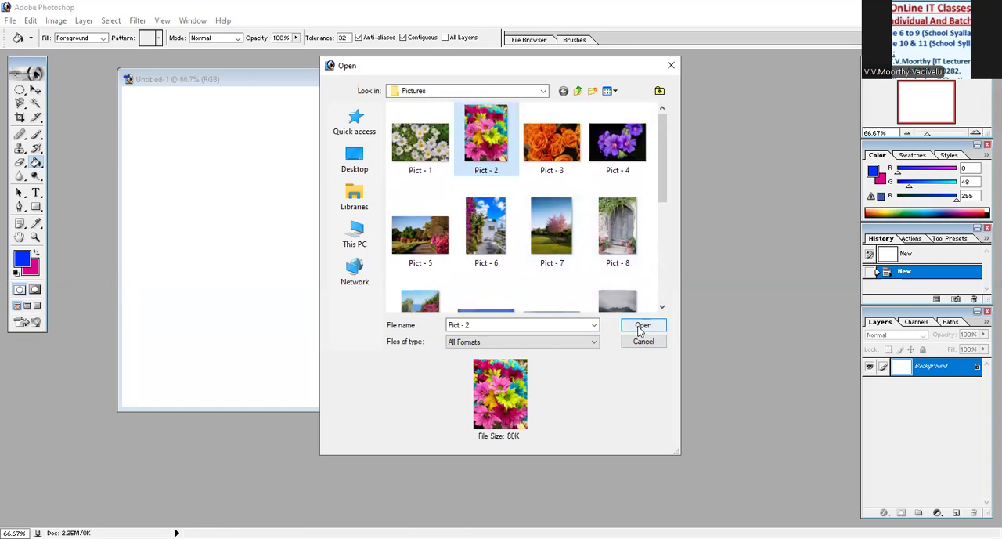
{"action": "left_click", "coordinate": [641, 325]}
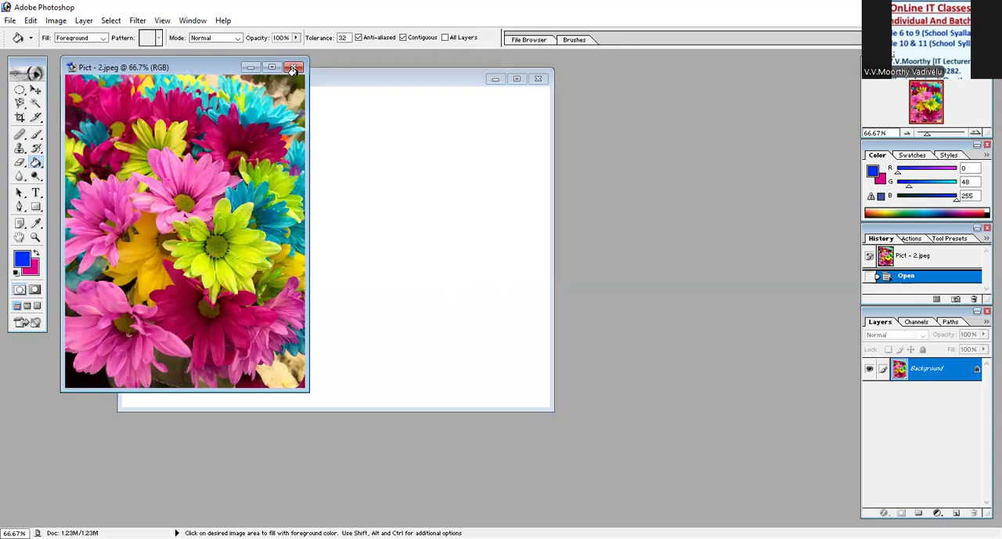
{"action": "left_click", "coordinate": [294, 67]}
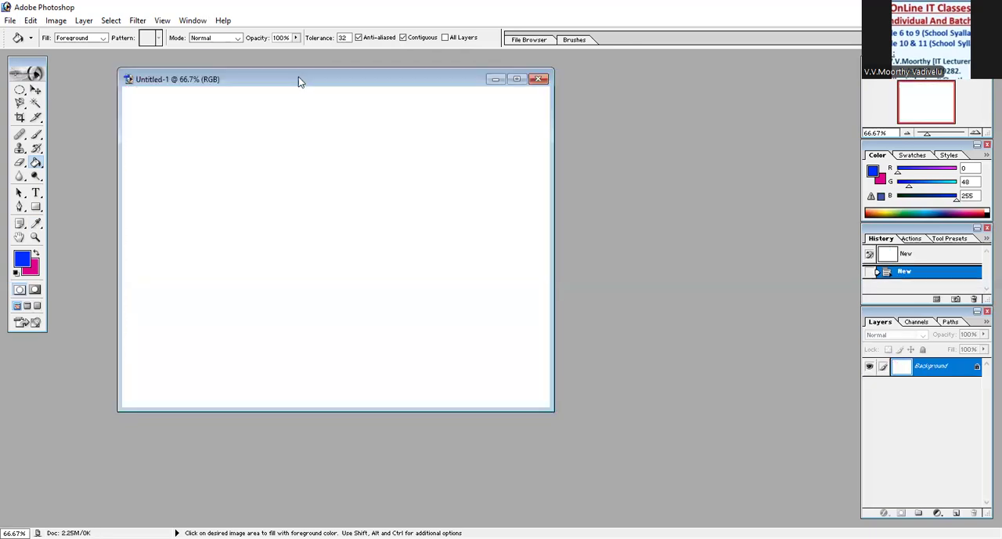
- Open the Pict - 6 image from the Pictures folder and move its window over the blank document
{"action": "left_click", "coordinate": [10, 20]}
{"action": "left_click", "coordinate": [38, 55]}
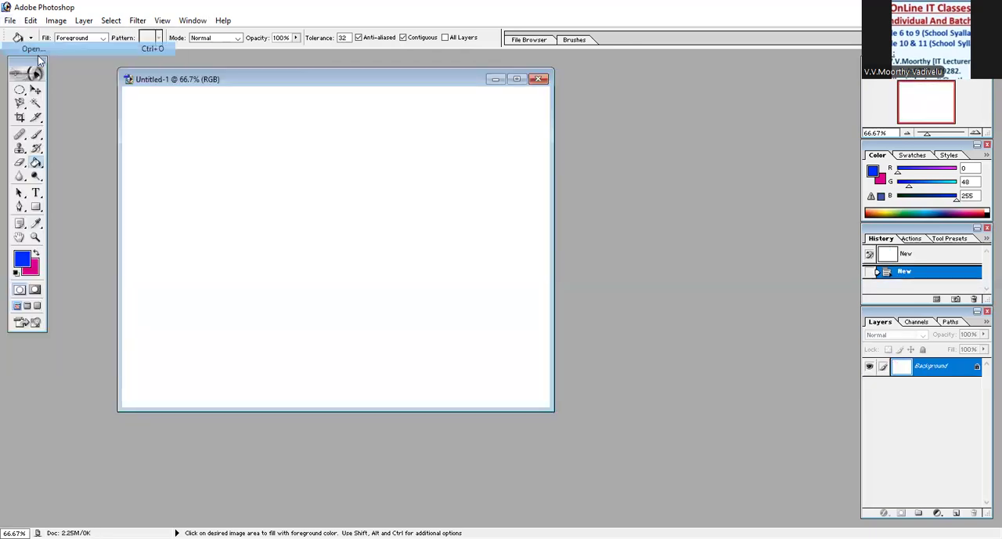
{"action": "left_click", "coordinate": [510, 257]}
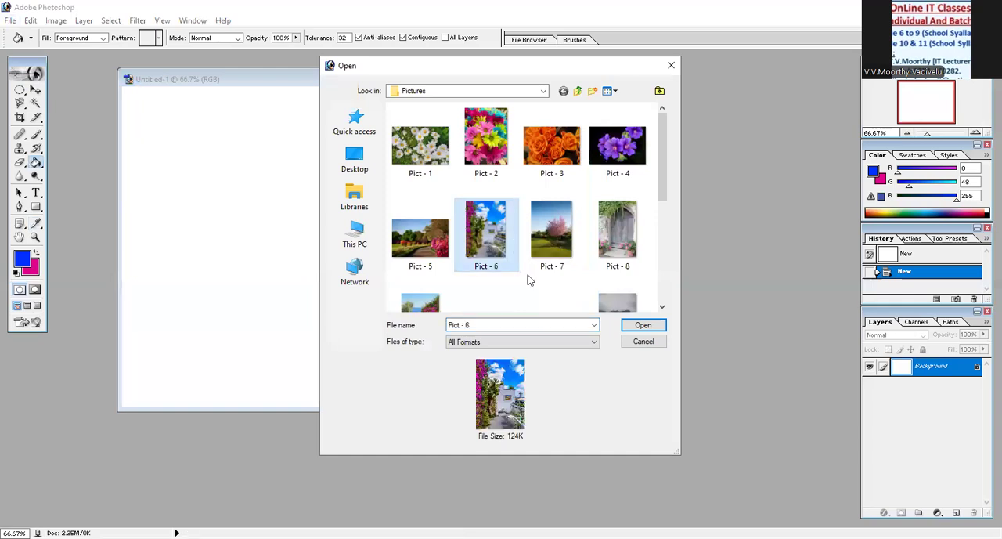
{"action": "left_click", "coordinate": [638, 327]}
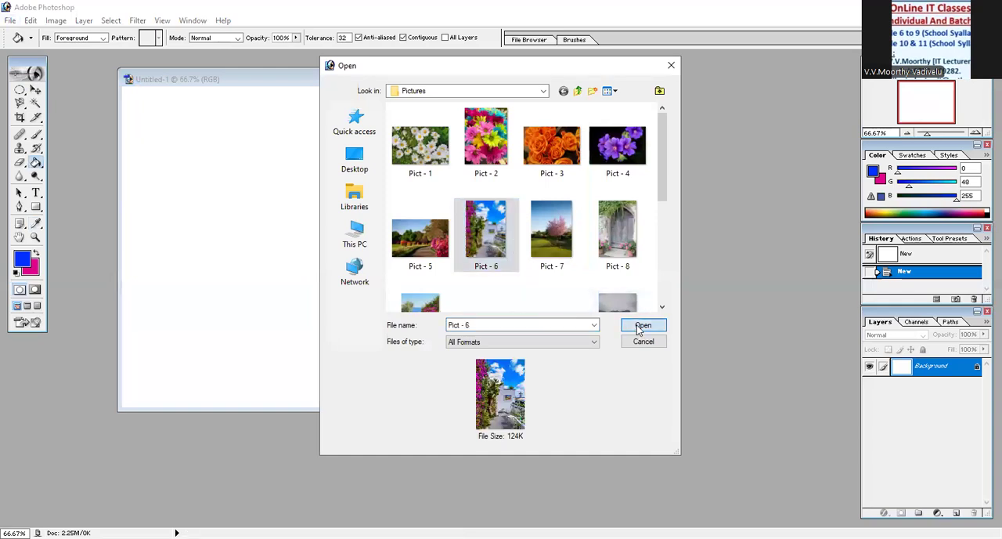
{"action": "left_click", "coordinate": [200, 77]}
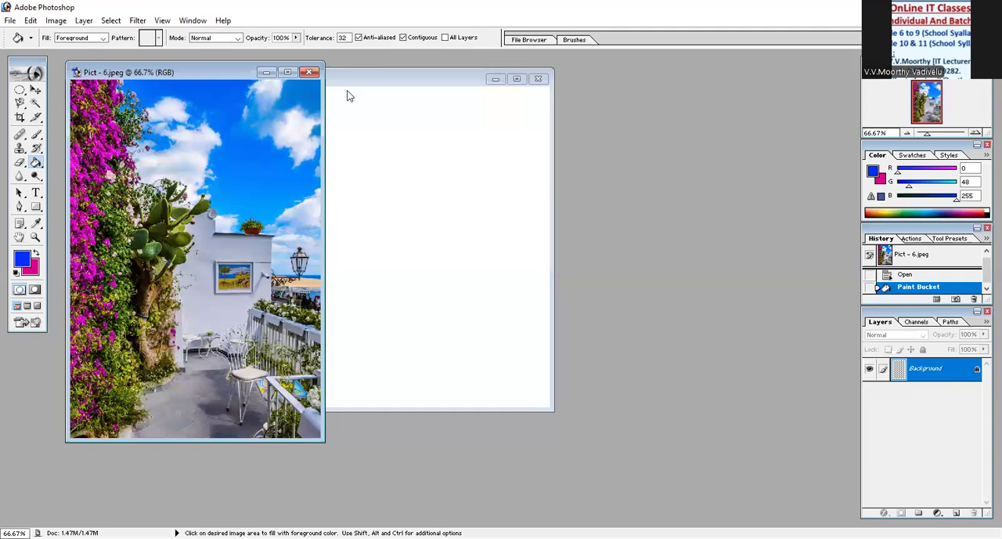
{"action": "left_click_drag", "start_coordinate": [210, 73], "coordinate": [364, 94]}
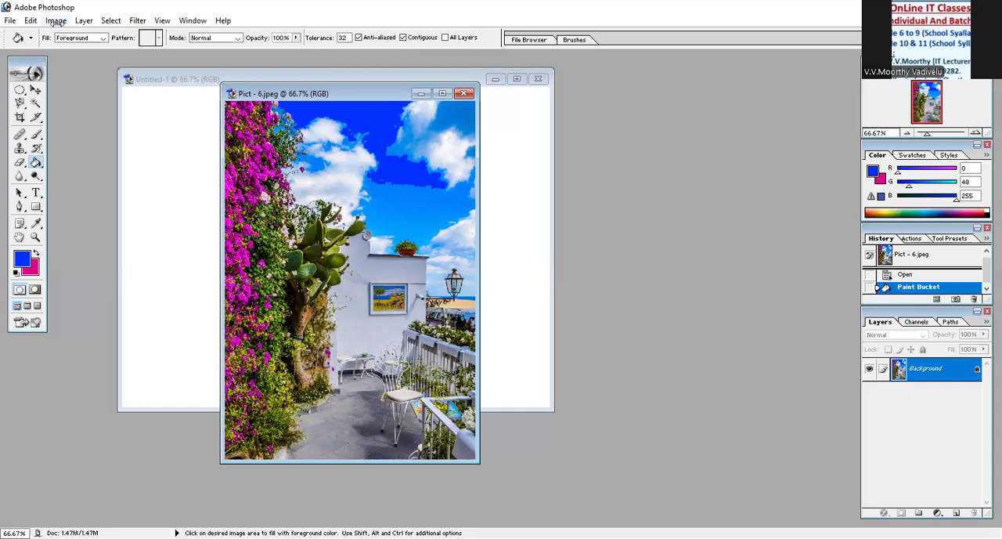
- Define the open image as a pattern named Pict - 6.jpeg and close the image without saving
{"action": "left_click", "coordinate": [56, 21]}
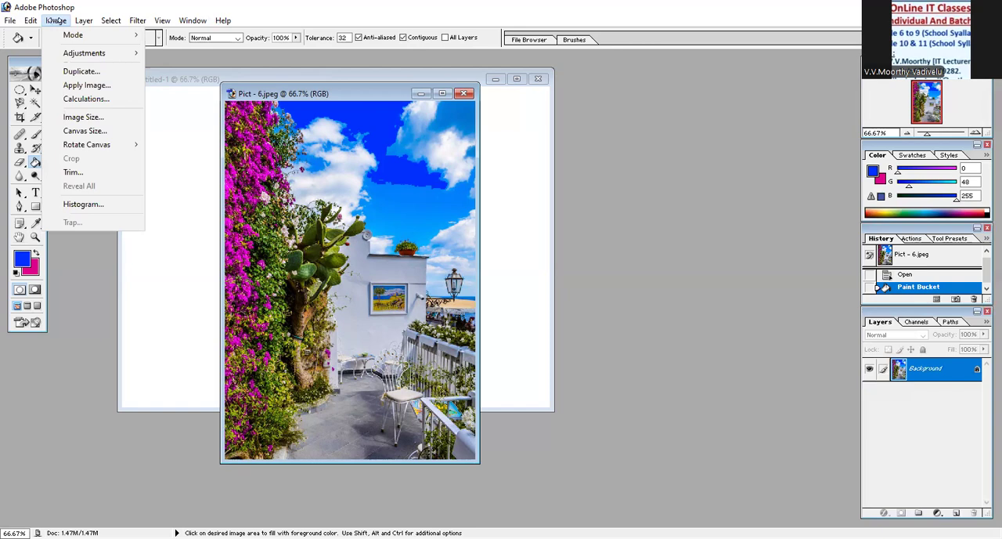
{"action": "mouse_move", "coordinate": [31, 18]}
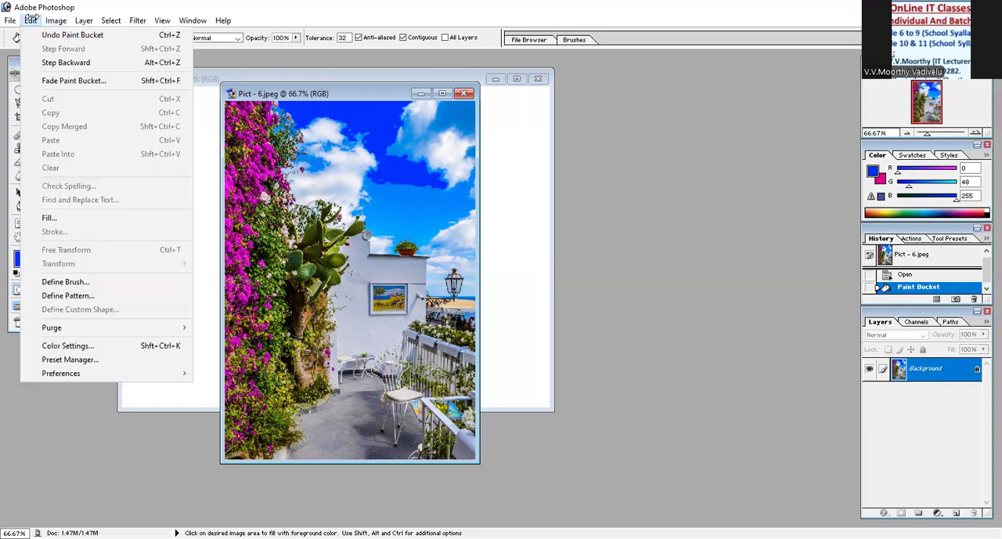
{"action": "left_click", "coordinate": [66, 296]}
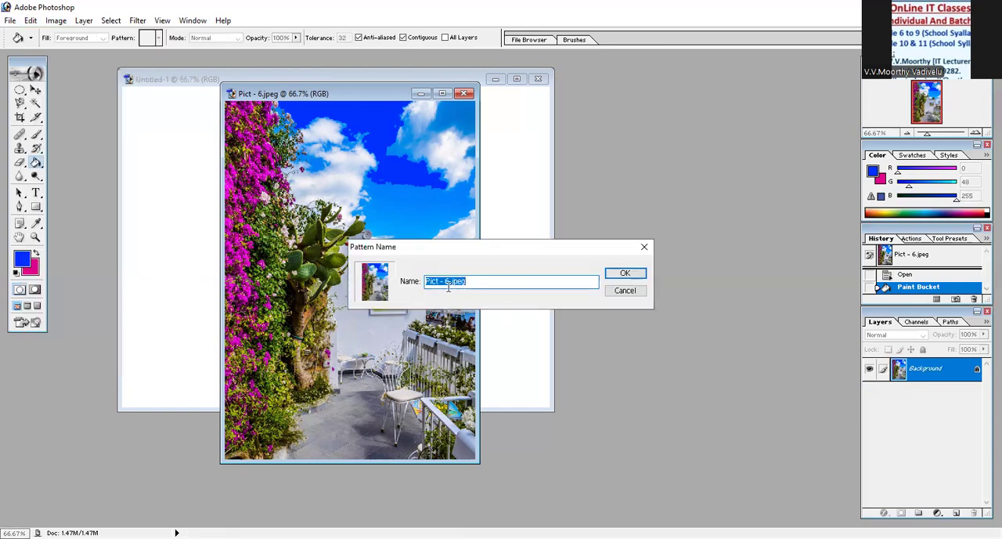
{"action": "left_click", "coordinate": [624, 275]}
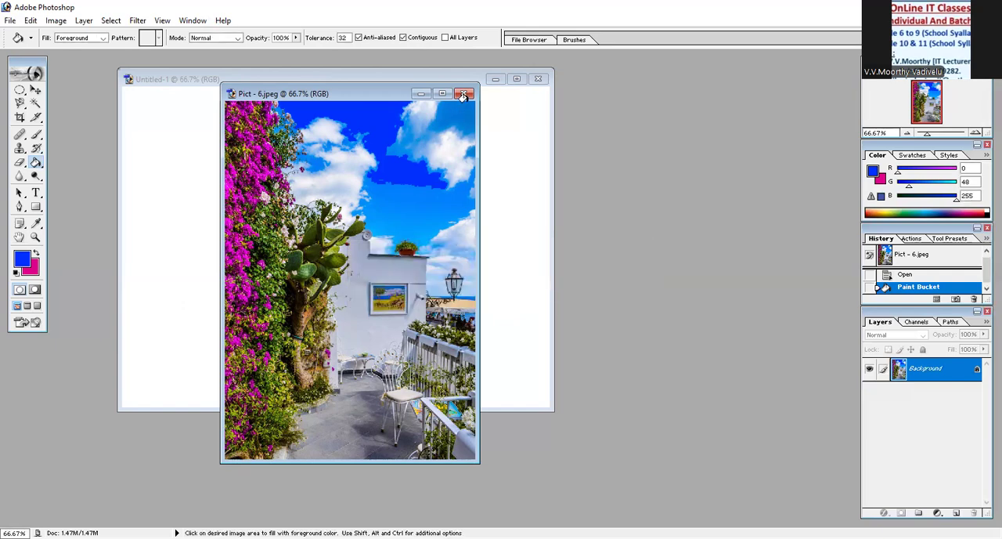
{"action": "left_click", "coordinate": [465, 94]}
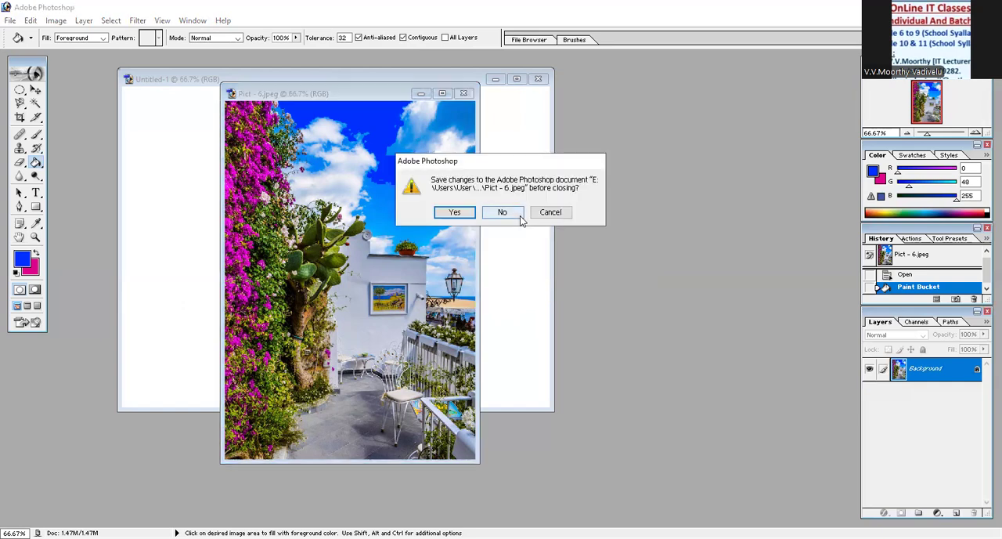
{"action": "left_click", "coordinate": [513, 215]}
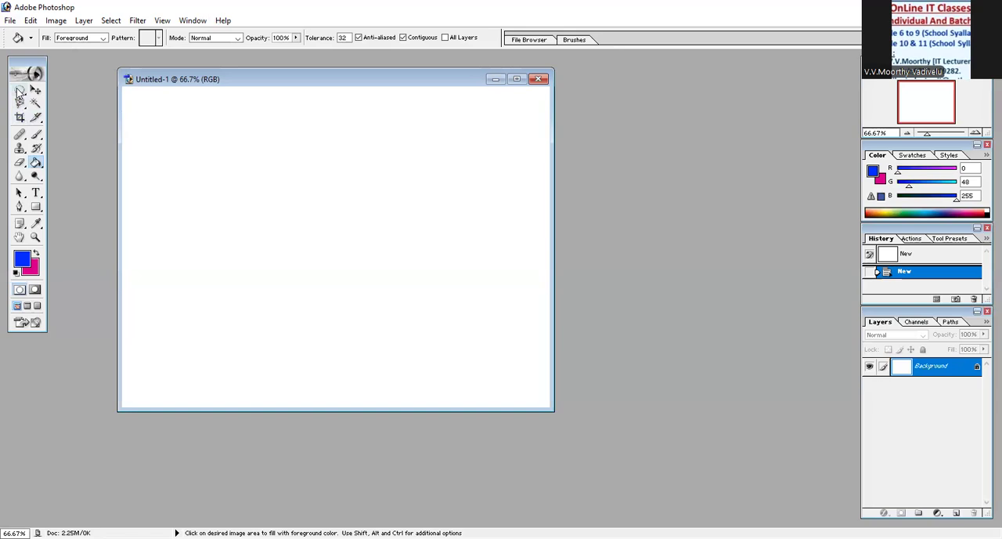
- Draw a large rectangular selection across the middle of the blank canvas with the Rectangular Marquee tool
{"action": "left_click_drag", "start_coordinate": [20, 92], "coordinate": [65, 99]}
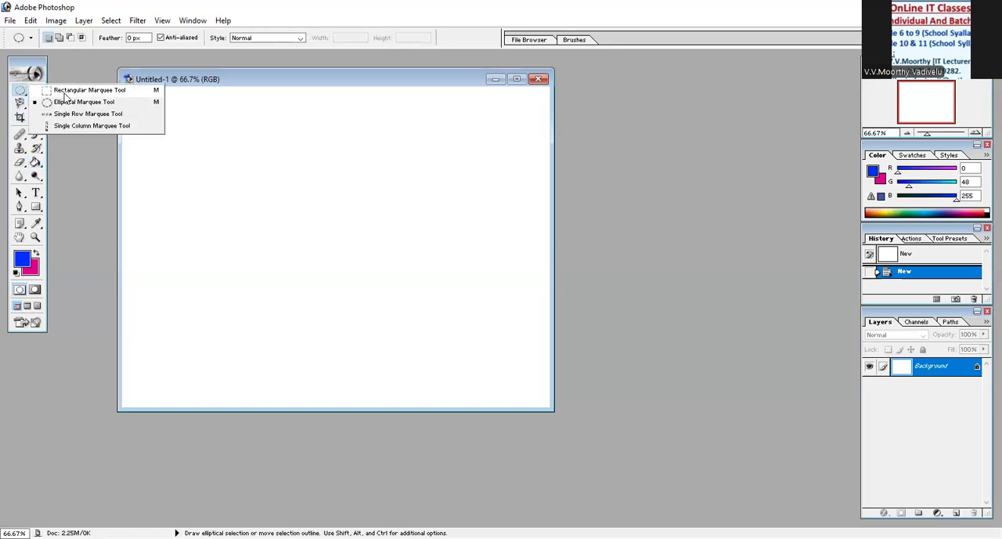
{"action": "left_click", "coordinate": [66, 91]}
{"action": "left_click_drag", "start_coordinate": [193, 142], "coordinate": [483, 344]}
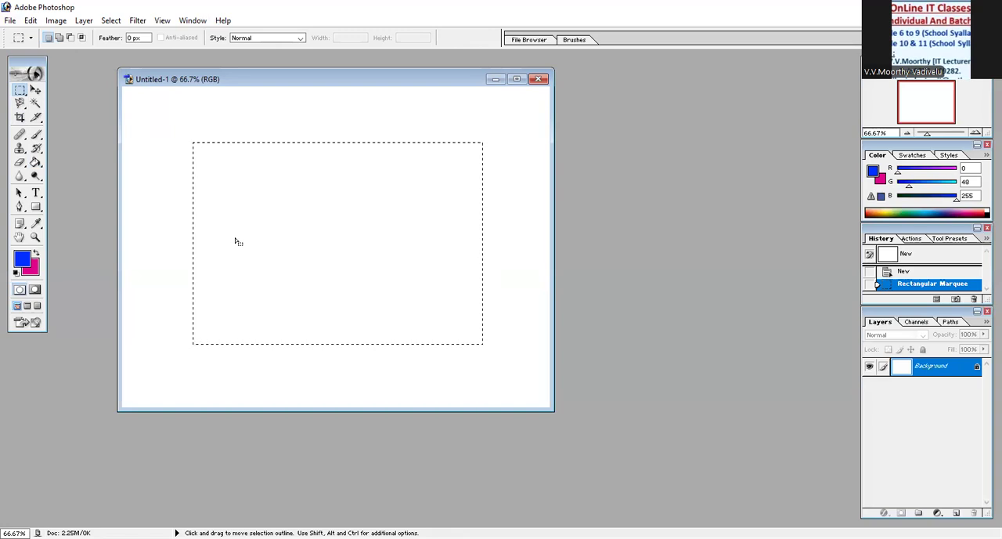
- Try to add a smaller rectangular selection inside the existing one to form a frame
{"action": "key", "text": "shift"}
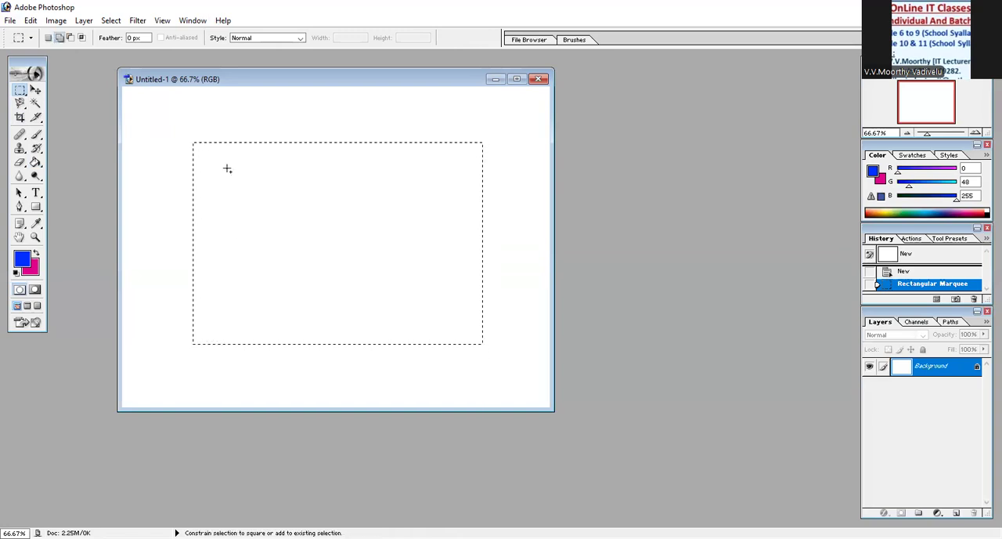
{"action": "left_click_drag", "start_coordinate": [217, 164], "coordinate": [364, 270]}
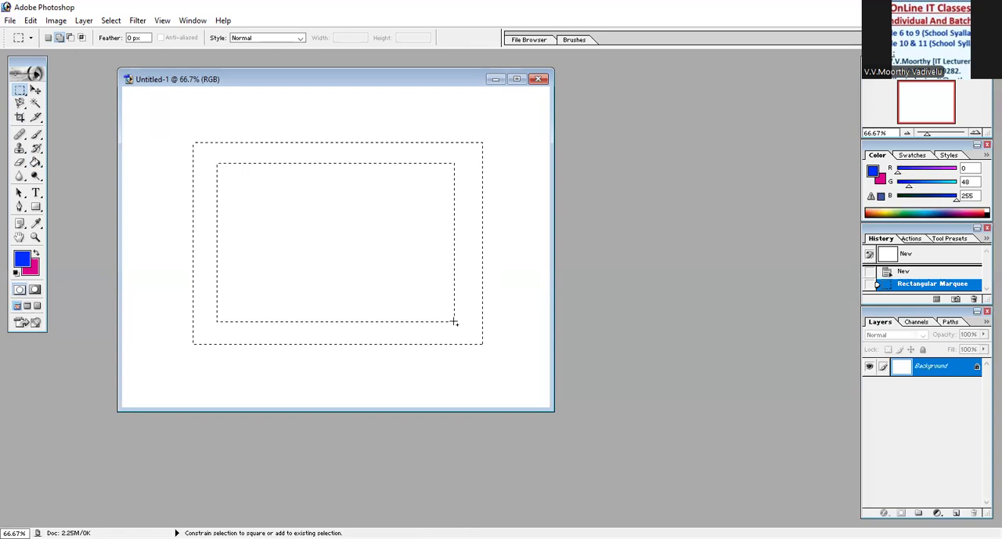
{"action": "left_click_drag", "start_coordinate": [454, 322], "coordinate": [454, 322]}
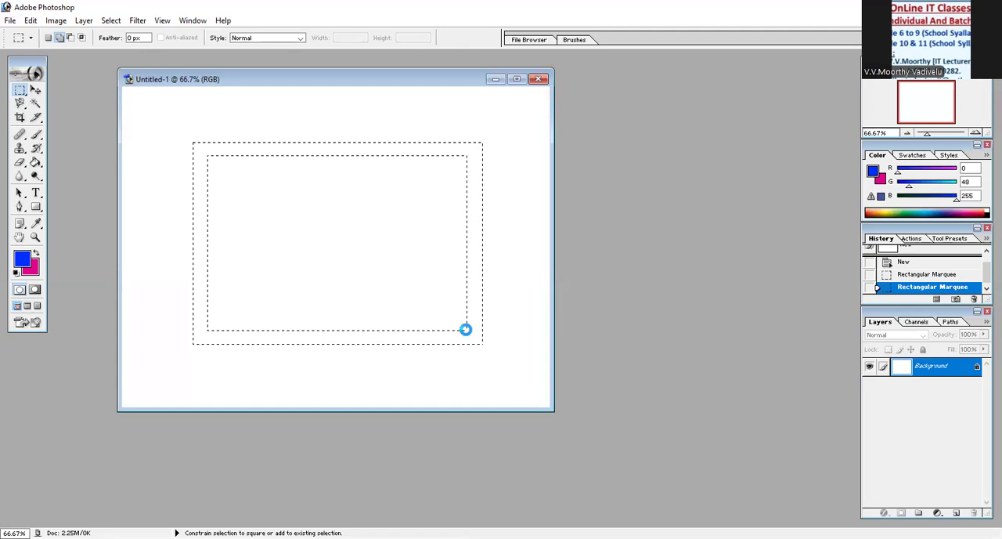
{"action": "left_click_drag", "start_coordinate": [465, 329], "coordinate": [466, 331]}
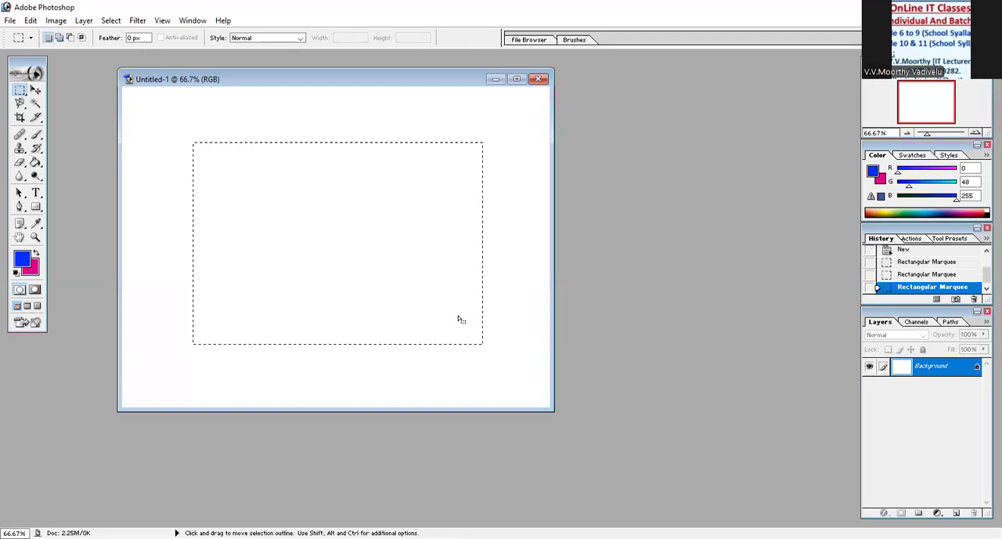
{"action": "left_click", "coordinate": [35, 164]}
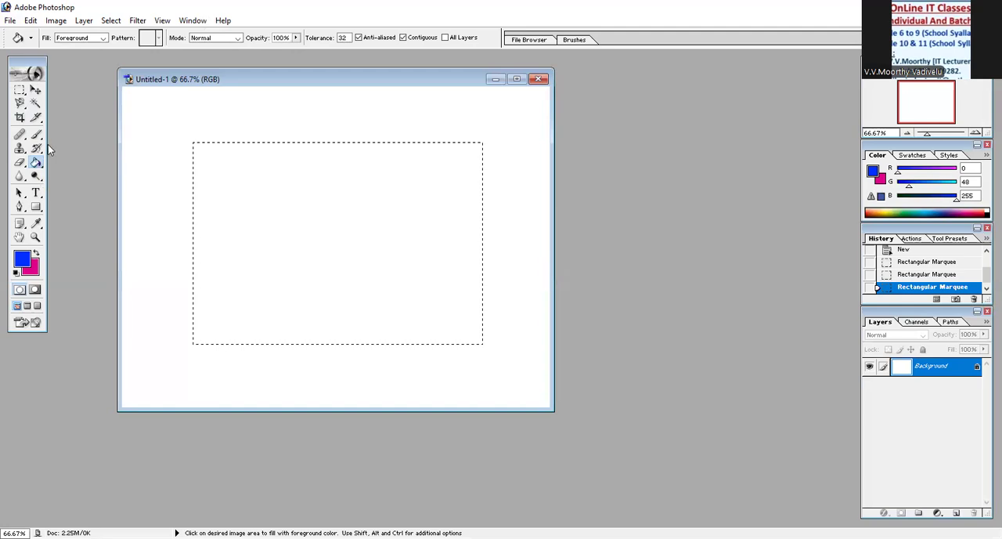
{"action": "left_click", "coordinate": [42, 139]}
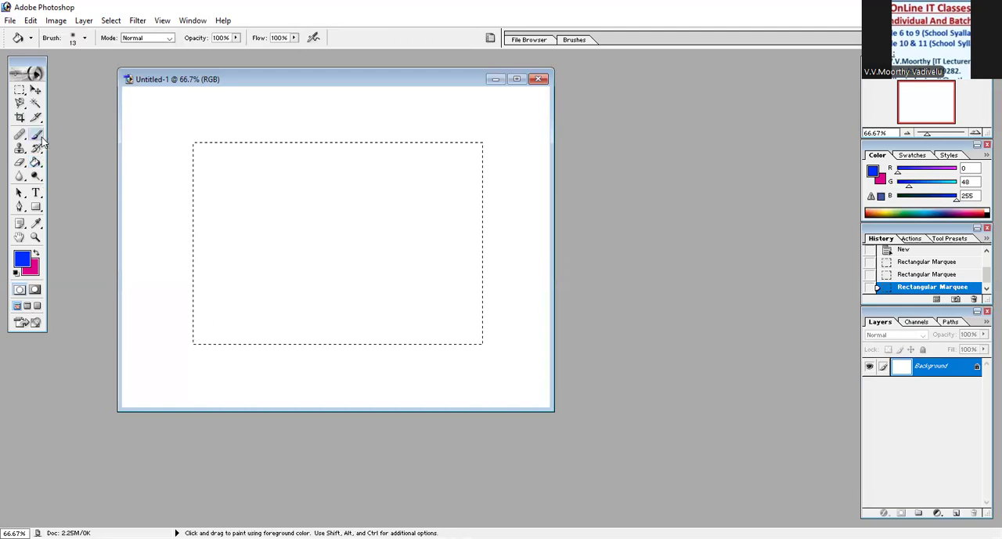
{"action": "left_click", "coordinate": [42, 139]}
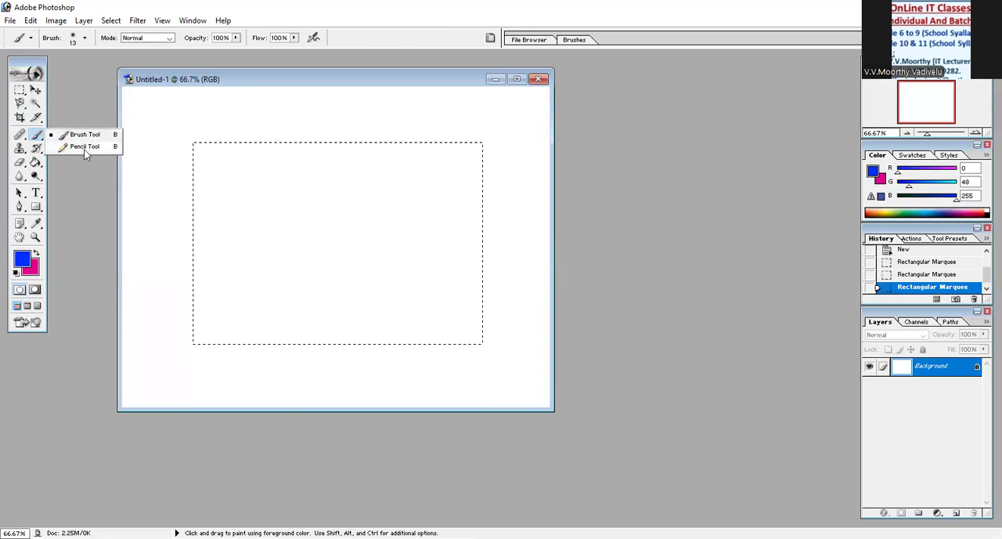
{"action": "left_click", "coordinate": [286, 78]}
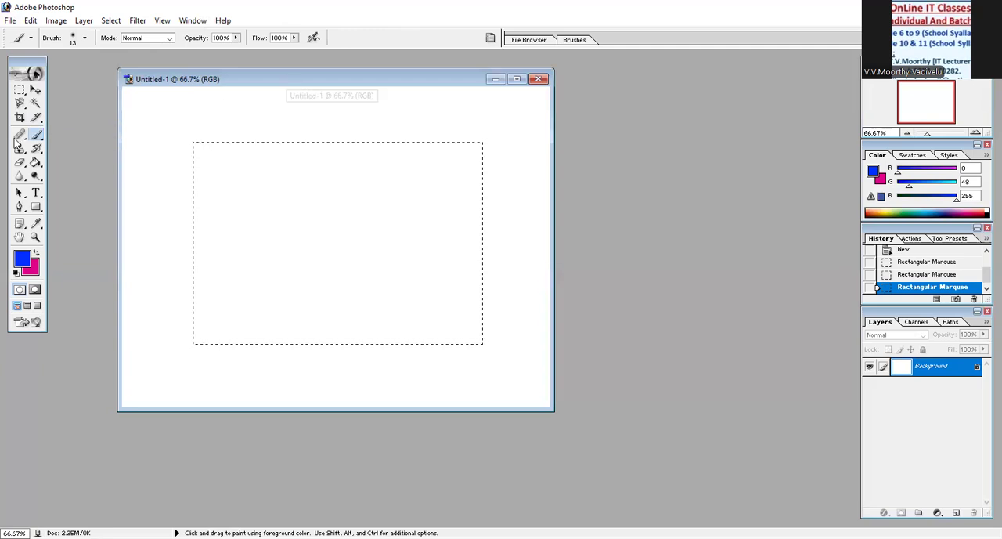
- Activate the Pattern Stamp tool and choose the newly defined Pict - 6.jpeg picture pattern
{"action": "left_click", "coordinate": [21, 154]}
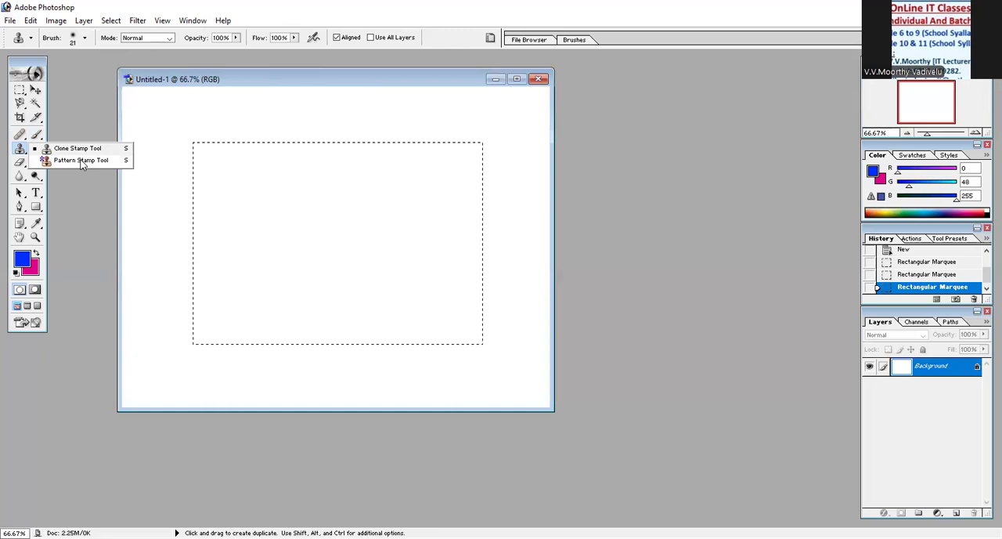
{"action": "left_click", "coordinate": [81, 160]}
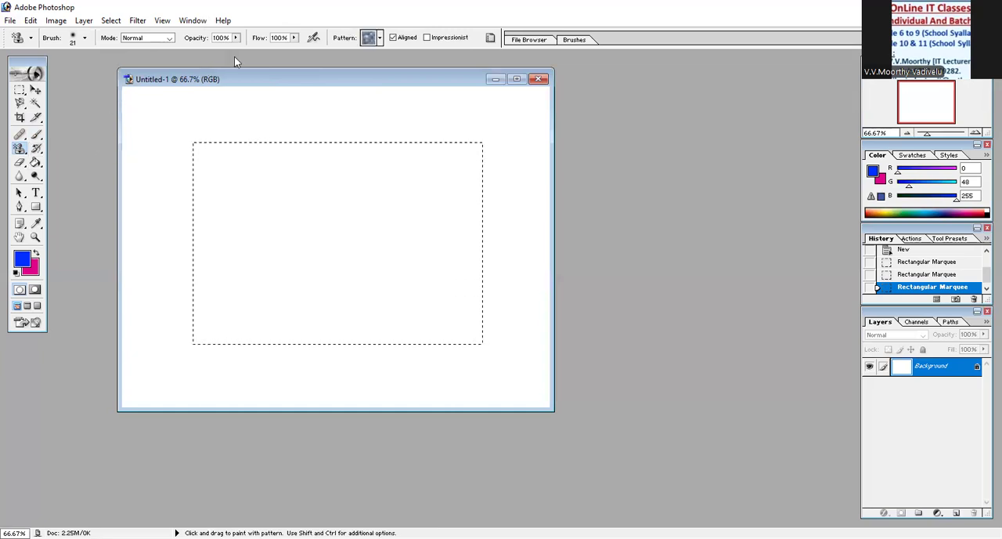
{"action": "left_click", "coordinate": [381, 38]}
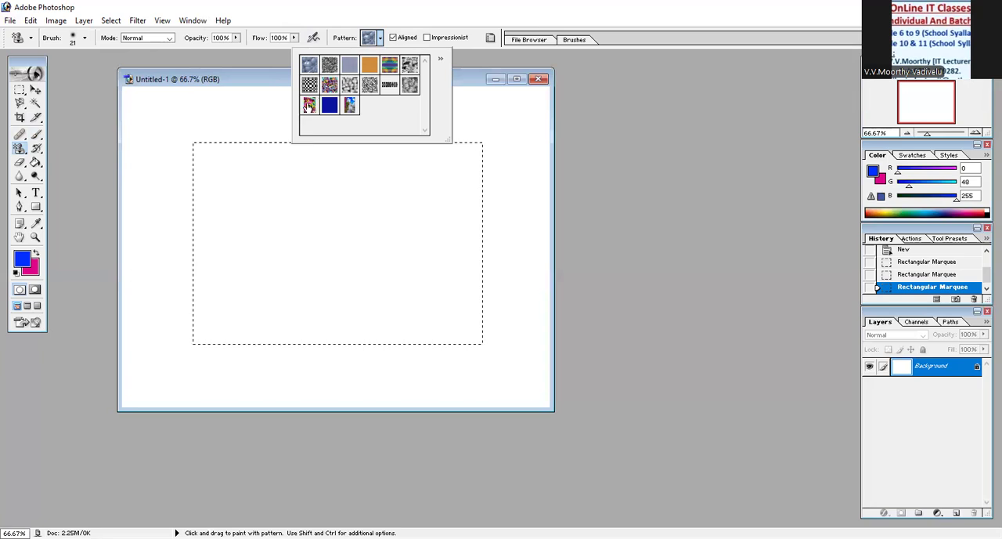
{"action": "left_click", "coordinate": [350, 108]}
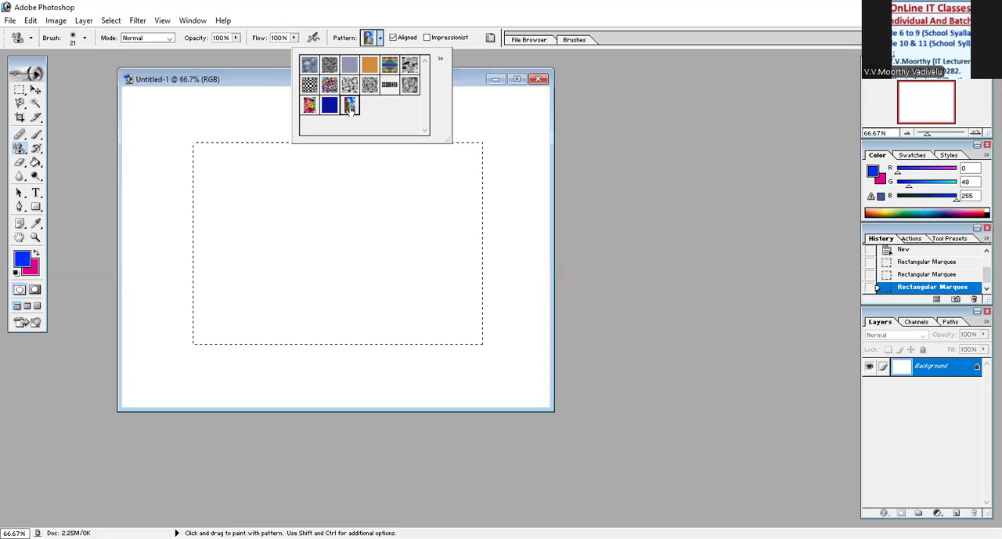
{"action": "left_click", "coordinate": [308, 107]}
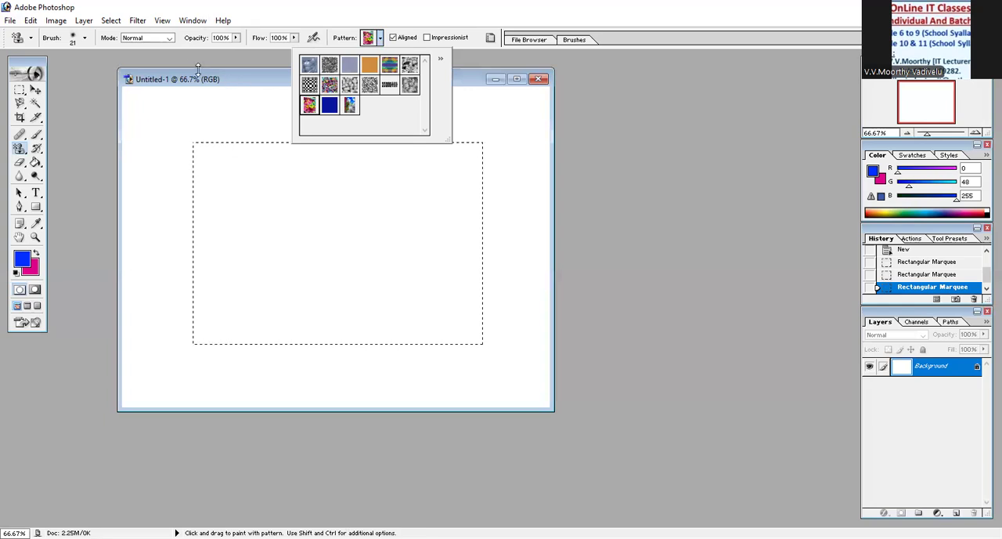
{"action": "left_click", "coordinate": [349, 104]}
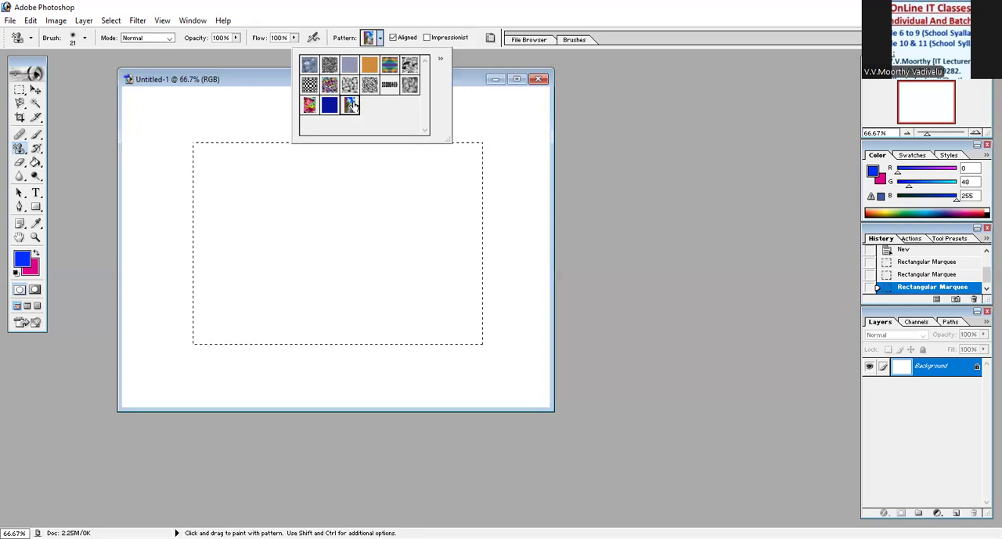
- Choose the outlined star brush for the stamp and set its master diameter to 133 px
{"action": "left_click", "coordinate": [85, 39]}
{"action": "left_click_drag", "start_coordinate": [138, 122], "coordinate": [138, 160]}
{"action": "left_click", "coordinate": [107, 140]}
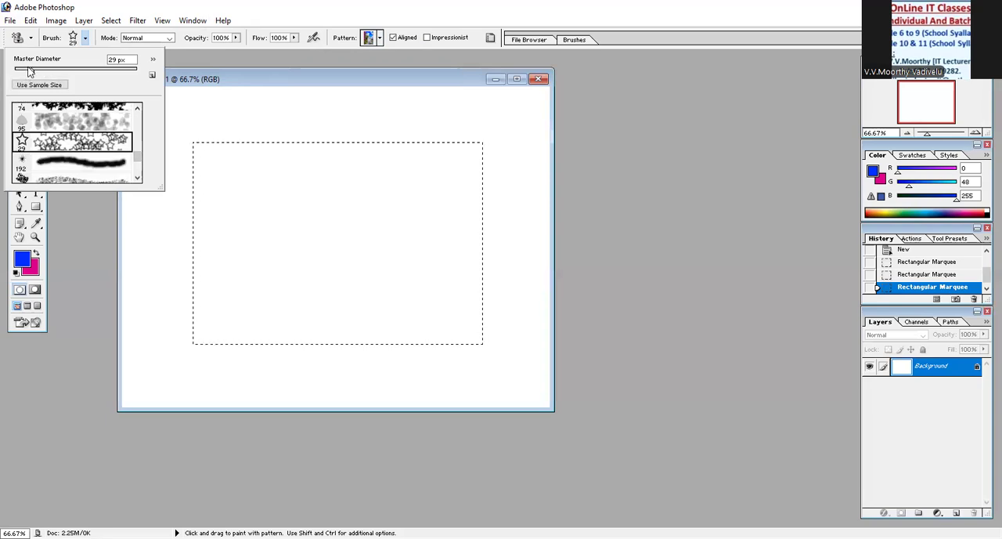
{"action": "mouse_move", "coordinate": [32, 70]}
{"action": "left_mouse_down"}
{"action": "mouse_move", "coordinate": [67, 71]}
{"action": "mouse_move", "coordinate": [87, 86]}
{"action": "left_mouse_up"}
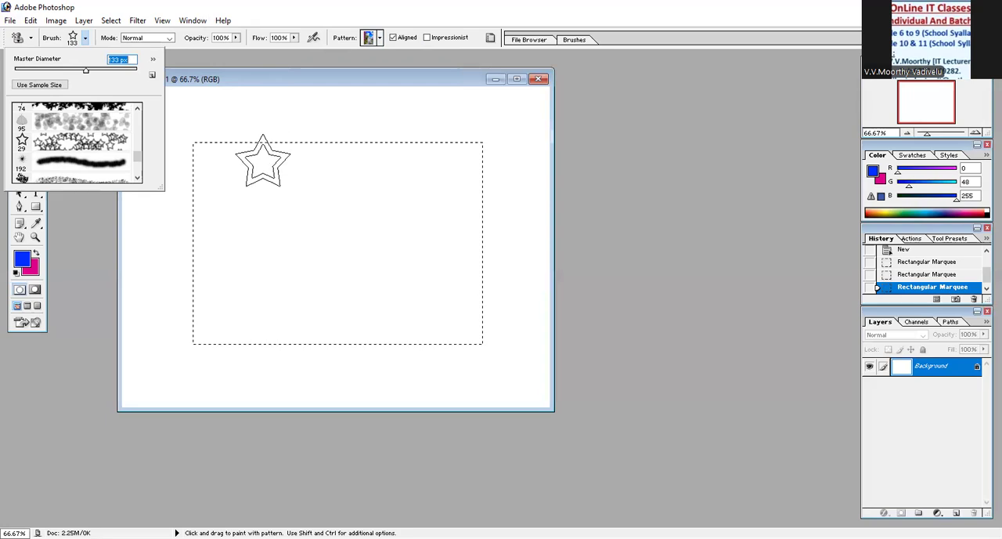
- Paint the picture pattern across the whole rectangular selection with the star brush, and deselect the area
{"action": "mouse_move", "coordinate": [263, 164]}
{"action": "left_mouse_down"}
{"action": "mouse_move", "coordinate": [181, 214]}
{"action": "mouse_move", "coordinate": [183, 243]}
{"action": "mouse_move", "coordinate": [219, 293]}
{"action": "mouse_move", "coordinate": [215, 304]}
{"action": "mouse_move", "coordinate": [194, 306]}
{"action": "mouse_move", "coordinate": [233, 324]}
{"action": "mouse_move", "coordinate": [266, 294]}
{"action": "mouse_move", "coordinate": [321, 325]}
{"action": "mouse_move", "coordinate": [456, 323]}
{"action": "mouse_move", "coordinate": [475, 268]}
{"action": "mouse_move", "coordinate": [481, 186]}
{"action": "mouse_move", "coordinate": [407, 149]}
{"action": "mouse_move", "coordinate": [346, 212]}
{"action": "mouse_move", "coordinate": [364, 236]}
{"action": "mouse_move", "coordinate": [319, 215]}
{"action": "mouse_move", "coordinate": [333, 172]}
{"action": "mouse_move", "coordinate": [287, 151]}
{"action": "mouse_move", "coordinate": [398, 142]}
{"action": "mouse_move", "coordinate": [244, 130]}
{"action": "mouse_move", "coordinate": [244, 244]}
{"action": "mouse_move", "coordinate": [182, 303]}
{"action": "mouse_move", "coordinate": [229, 337]}
{"action": "mouse_move", "coordinate": [235, 182]}
{"action": "mouse_move", "coordinate": [365, 162]}
{"action": "left_mouse_up"}
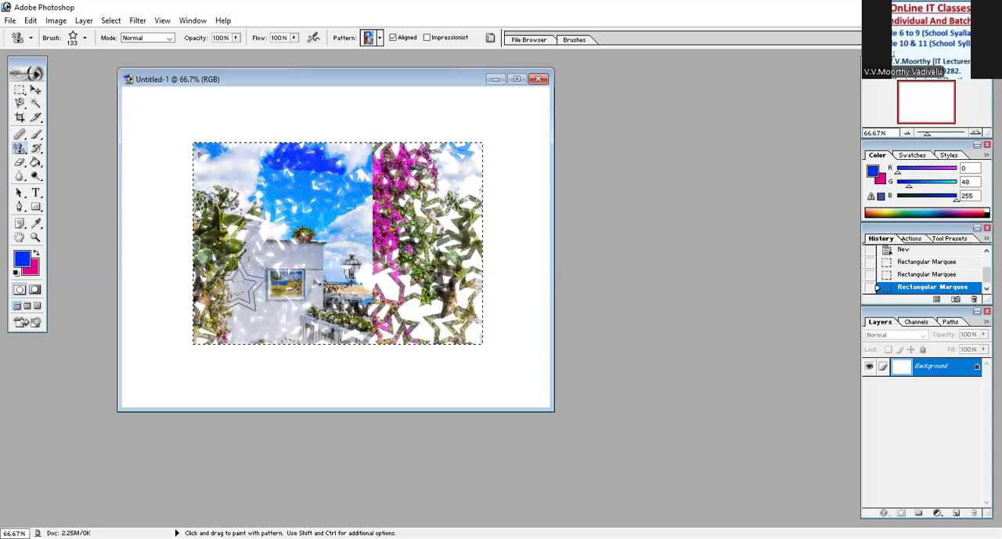
{"action": "mouse_move", "coordinate": [278, 317]}
{"action": "left_mouse_down"}
{"action": "mouse_move", "coordinate": [373, 208]}
{"action": "mouse_move", "coordinate": [490, 186]}
{"action": "mouse_move", "coordinate": [415, 143]}
{"action": "left_mouse_up"}
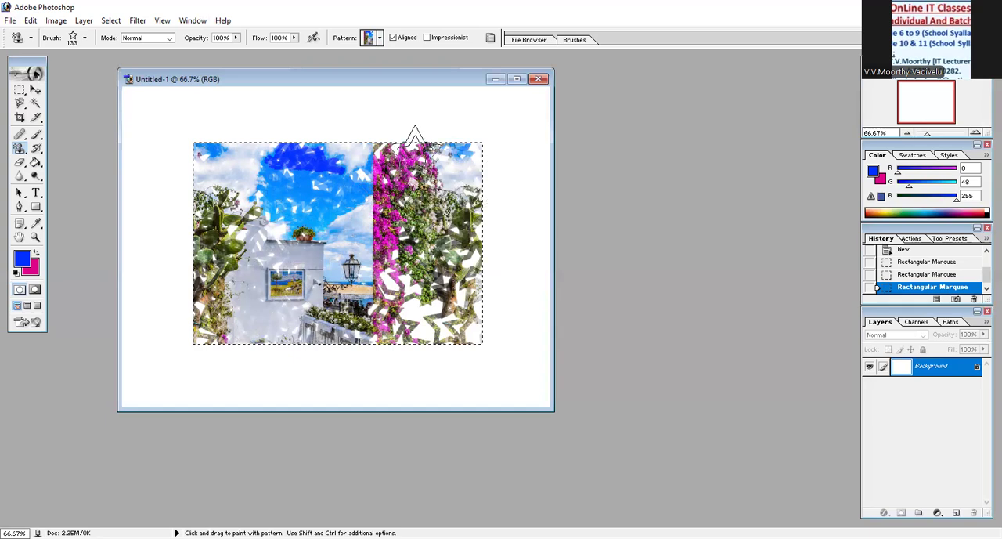
{"action": "mouse_move", "coordinate": [483, 169]}
{"action": "left_mouse_down"}
{"action": "mouse_move", "coordinate": [472, 325]}
{"action": "mouse_move", "coordinate": [285, 297]}
{"action": "mouse_move", "coordinate": [245, 278]}
{"action": "left_mouse_up"}
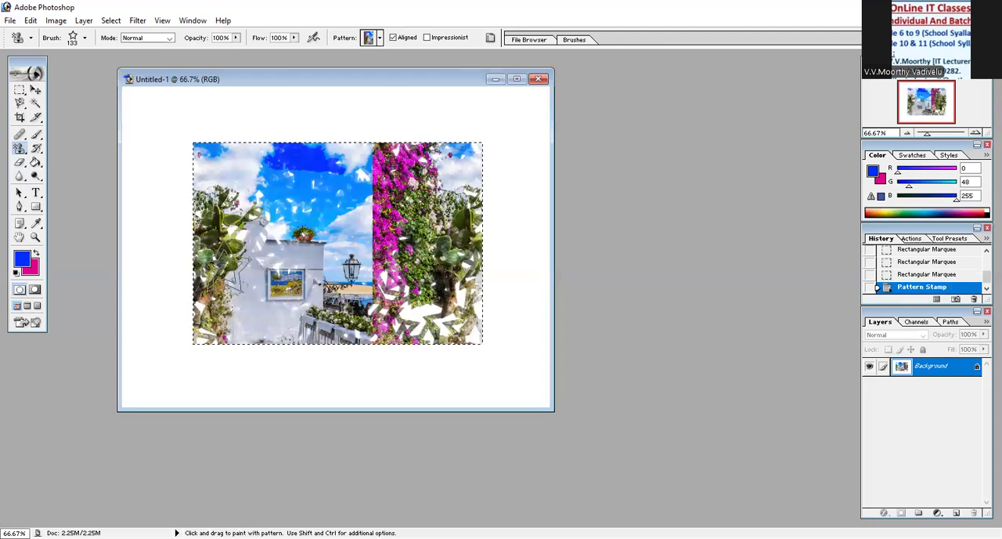
{"action": "key", "text": "ctrl"}
{"action": "key", "text": "ctrl+d"}
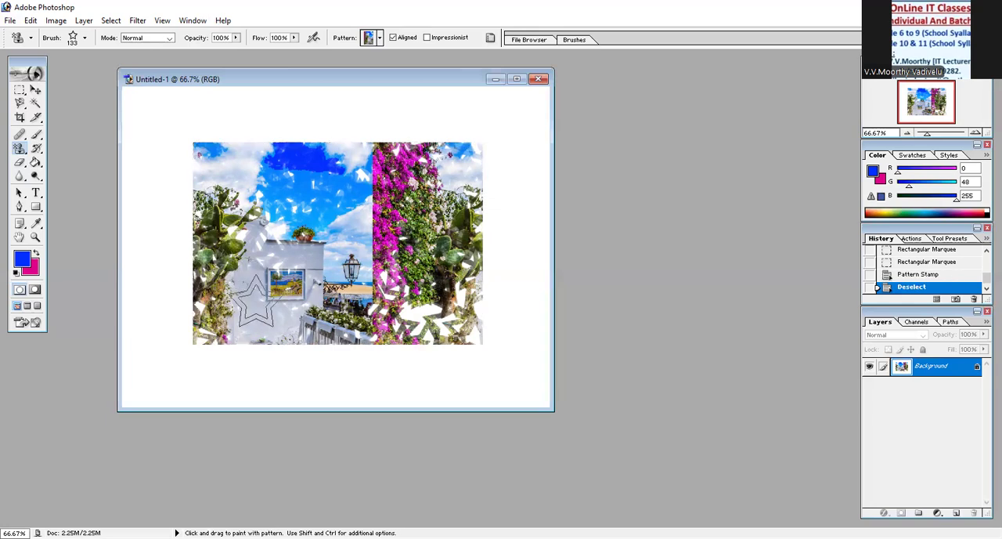